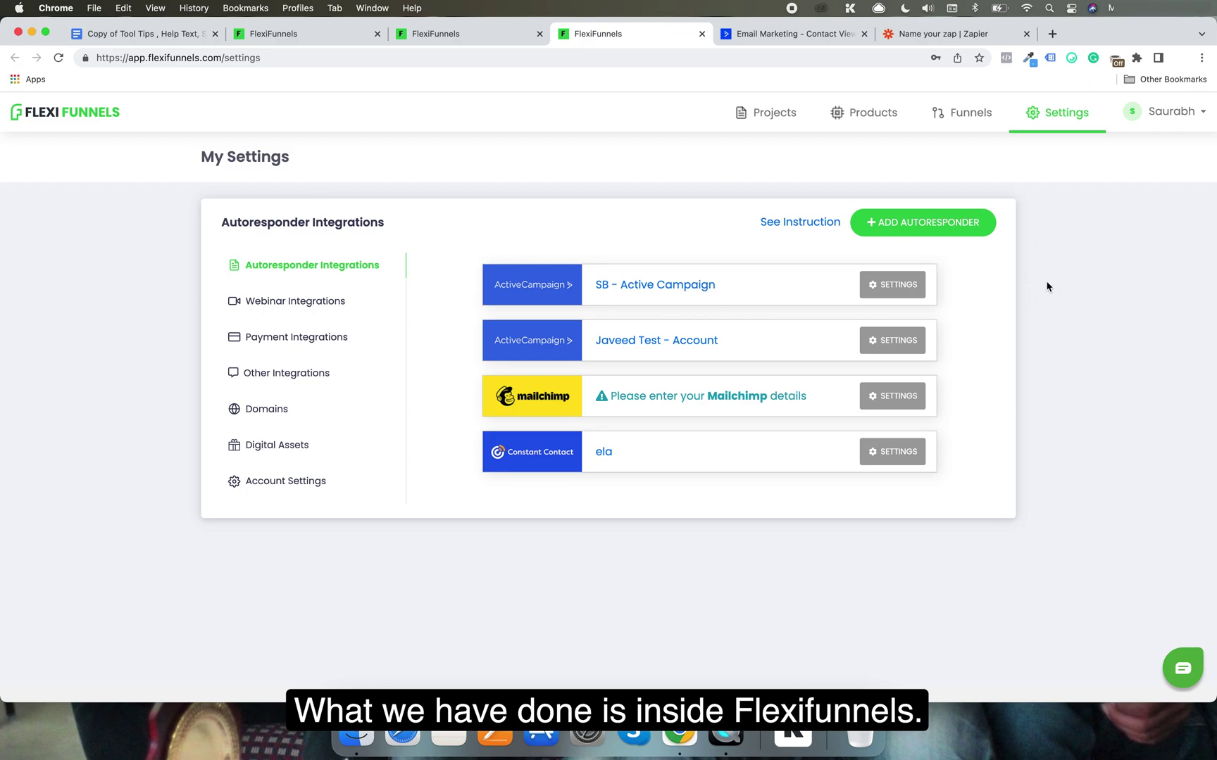
Review the list of connected email autoresponders, then close it
click(931, 227)
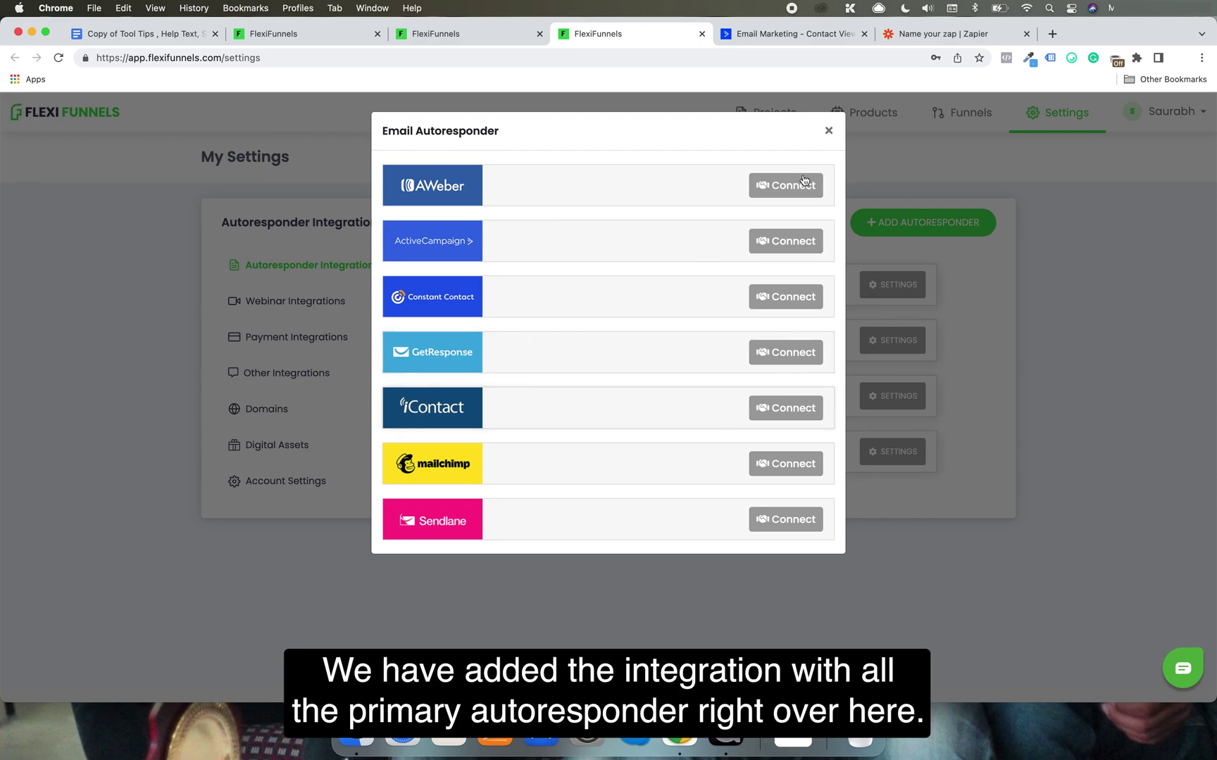
click(829, 131)
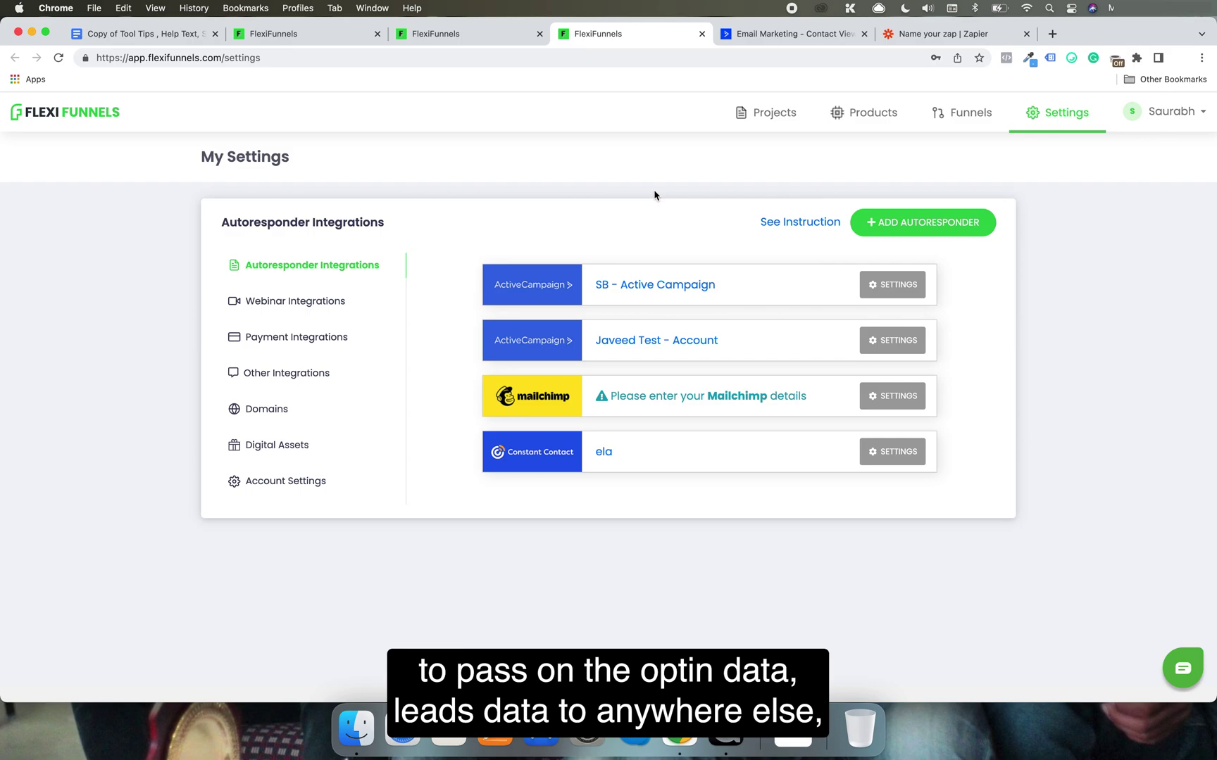
click(928, 224)
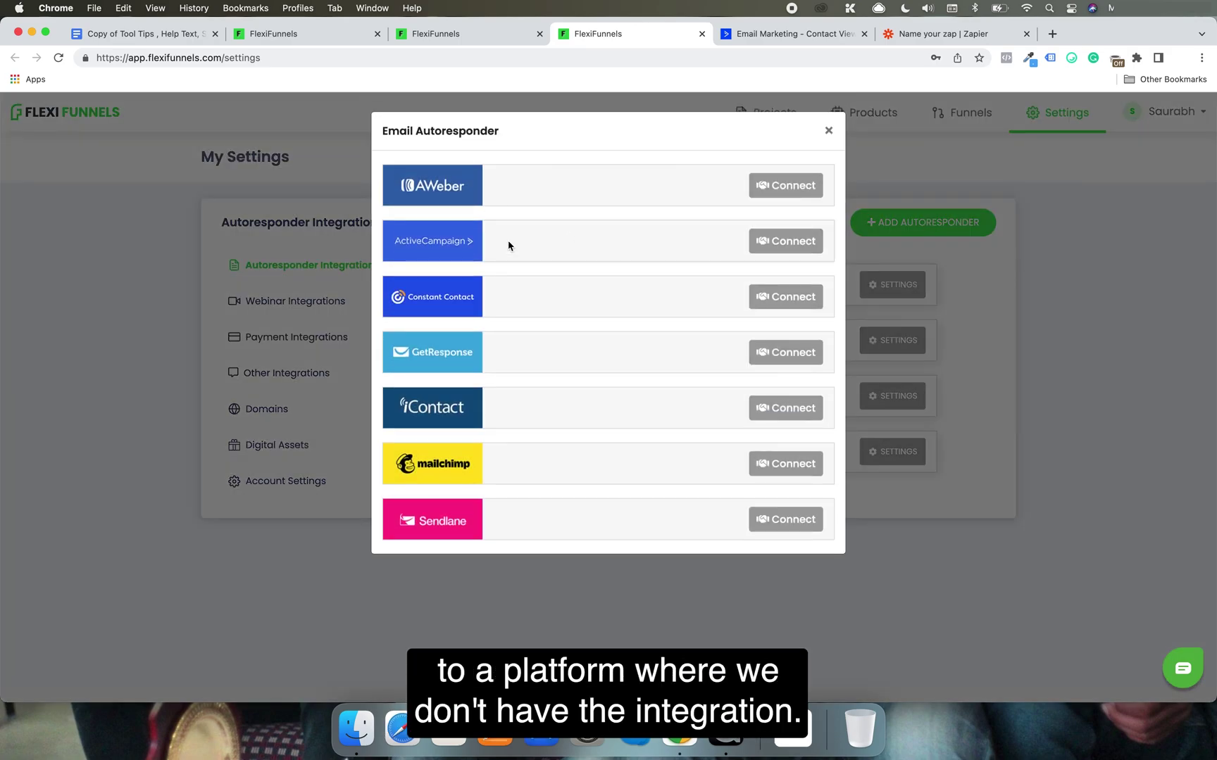
click(828, 131)
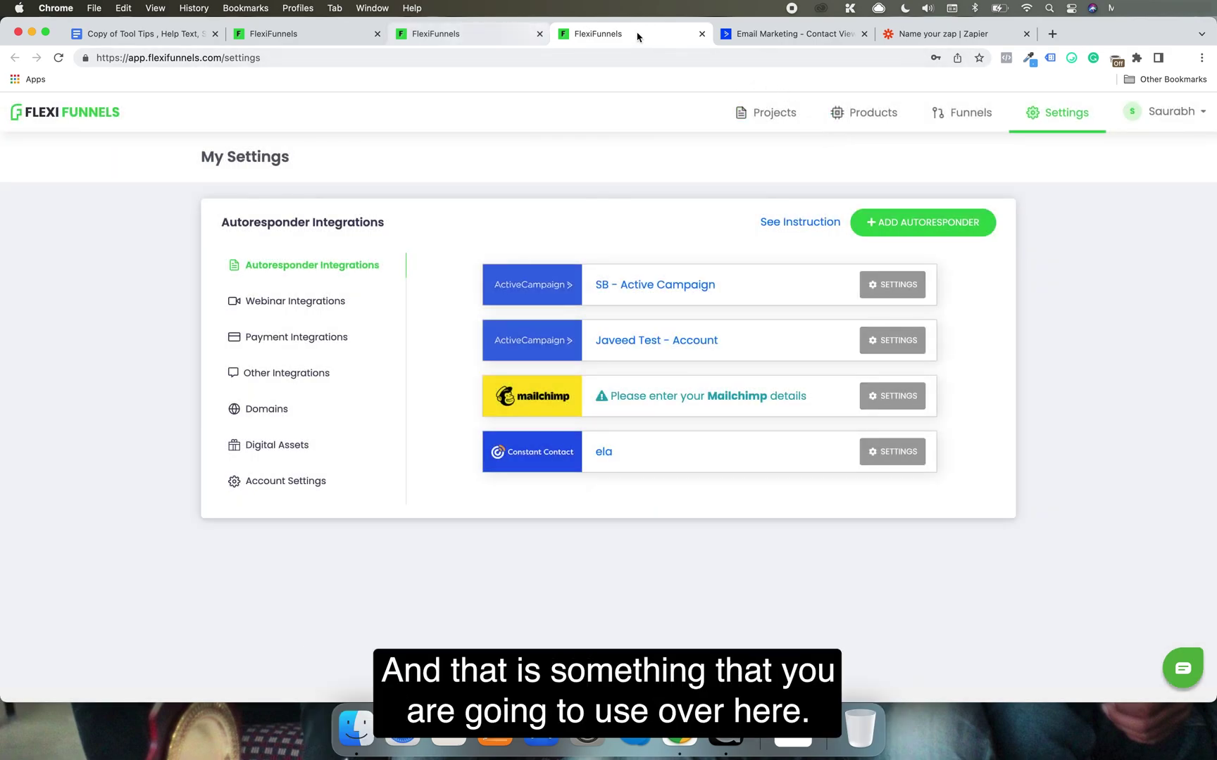
Set the New Product Test purchase rule to use Webhook, leaving name and URL blank
click(701, 35)
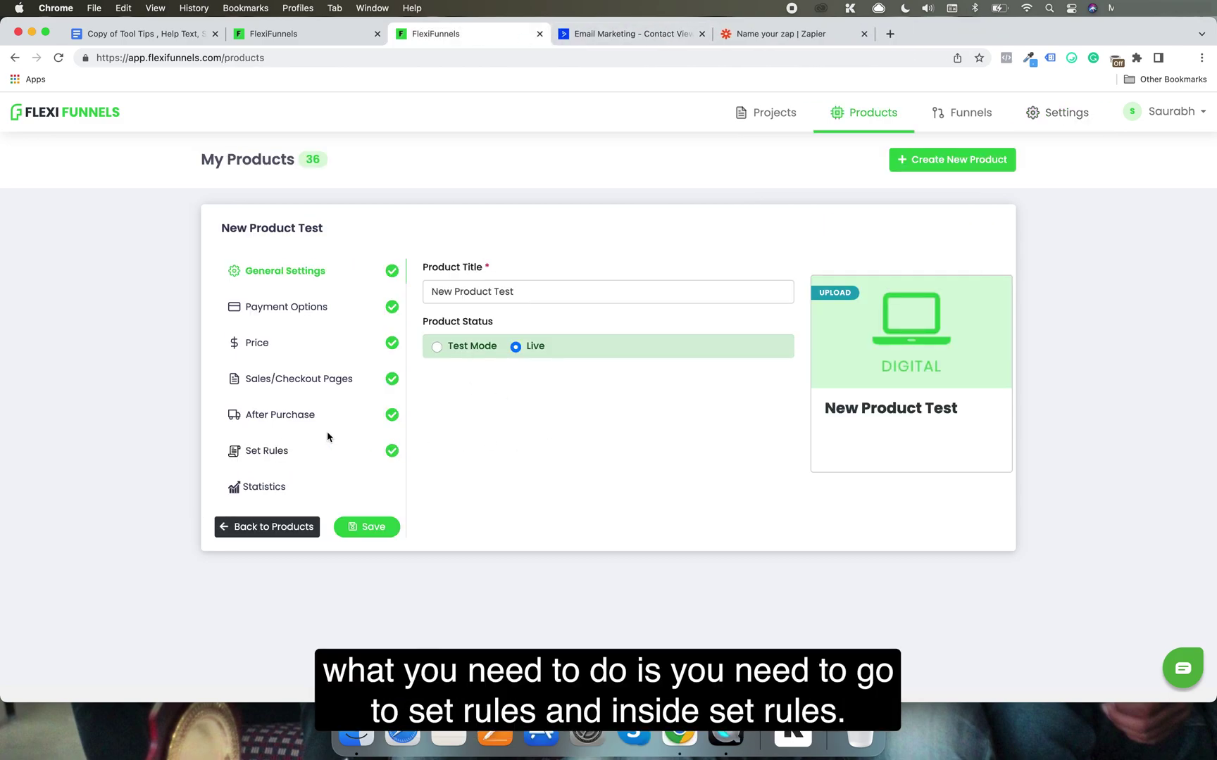
click(305, 454)
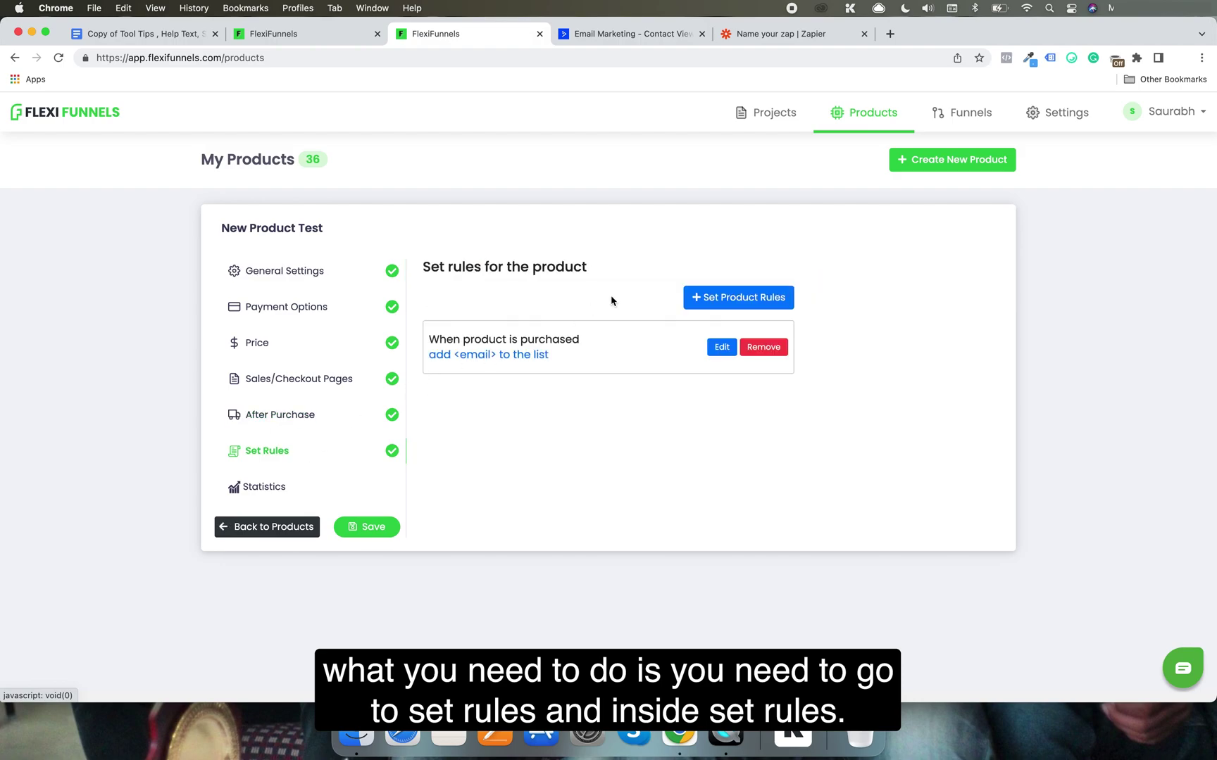
click(752, 301)
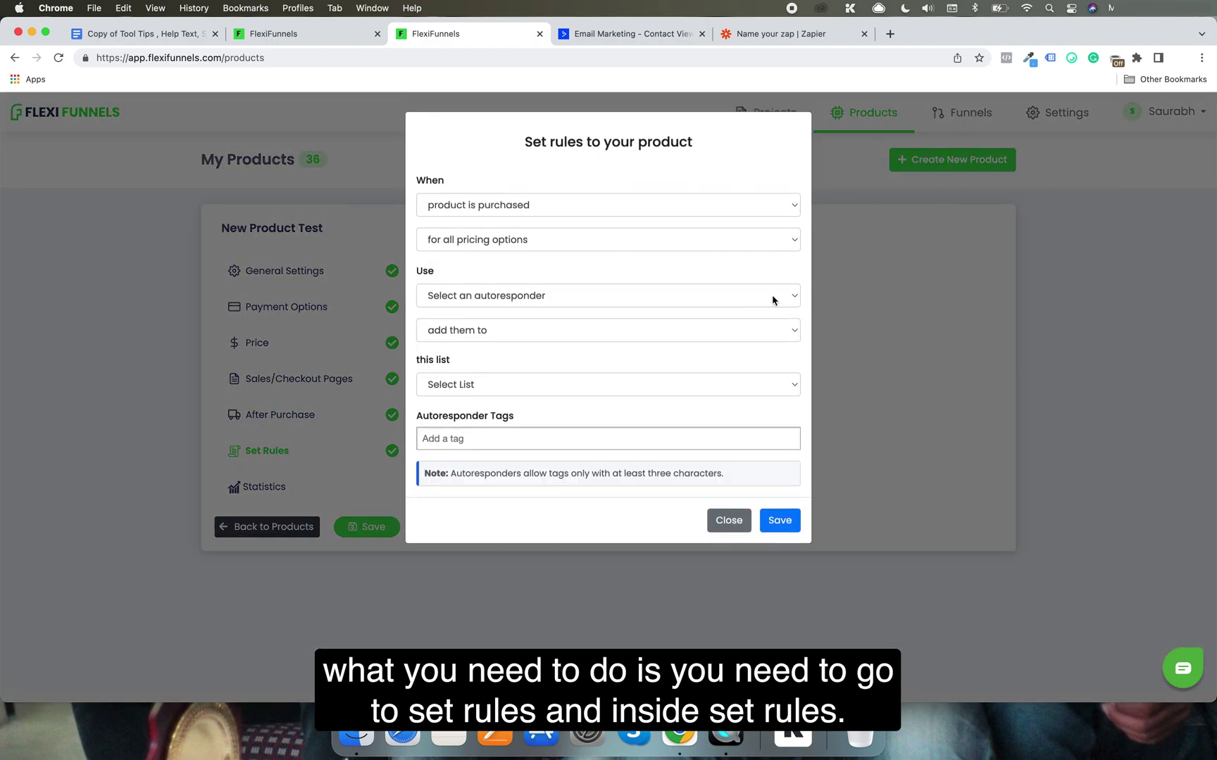
click(720, 528)
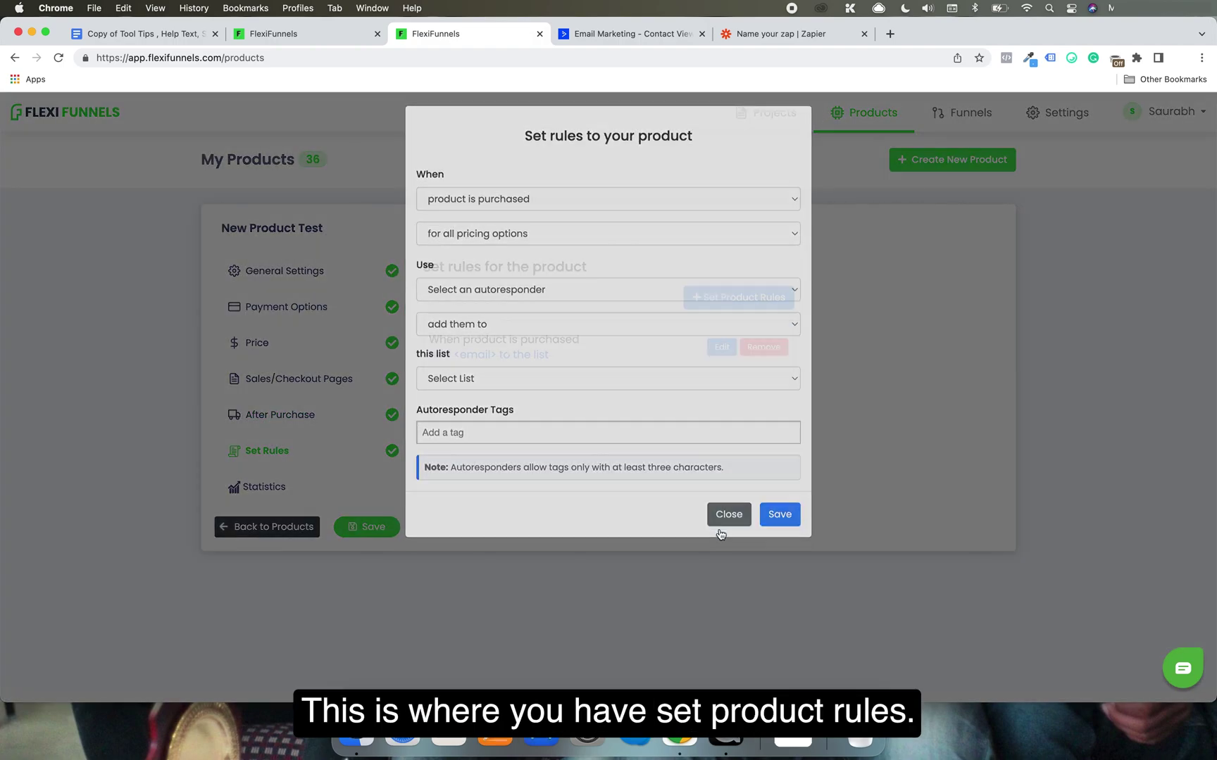
click(714, 295)
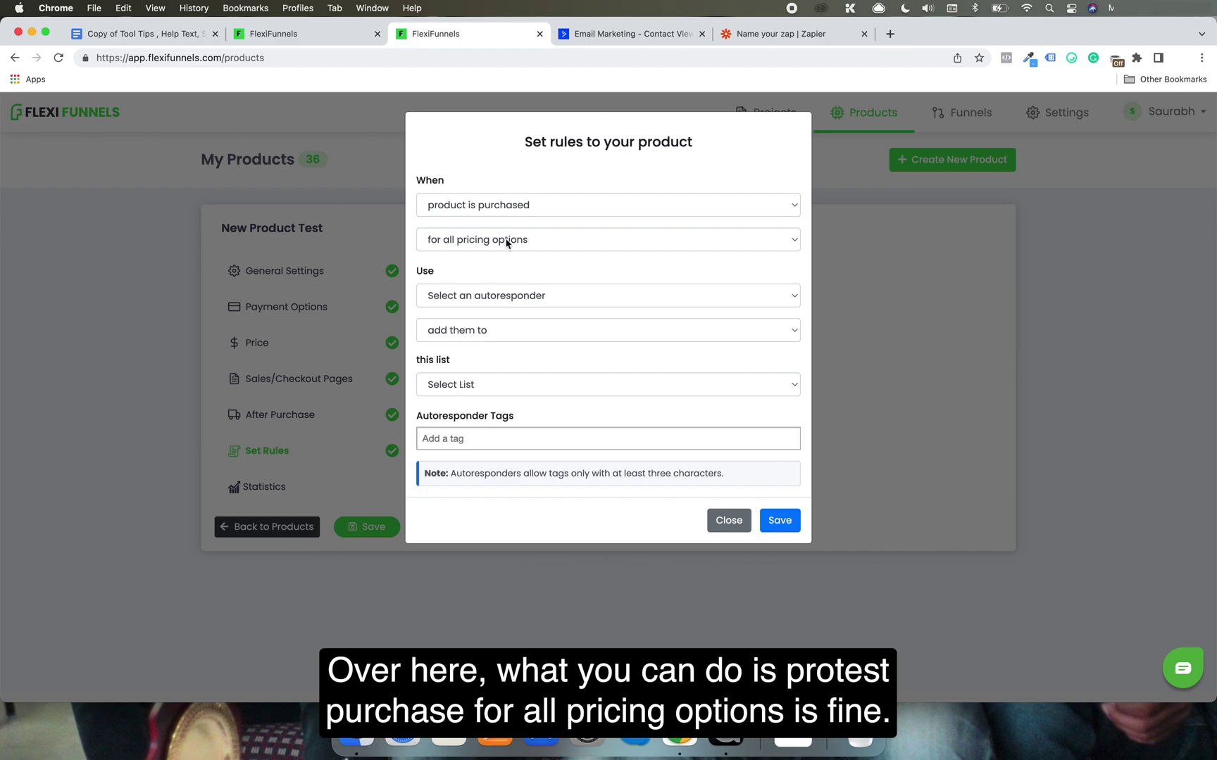
click(538, 300)
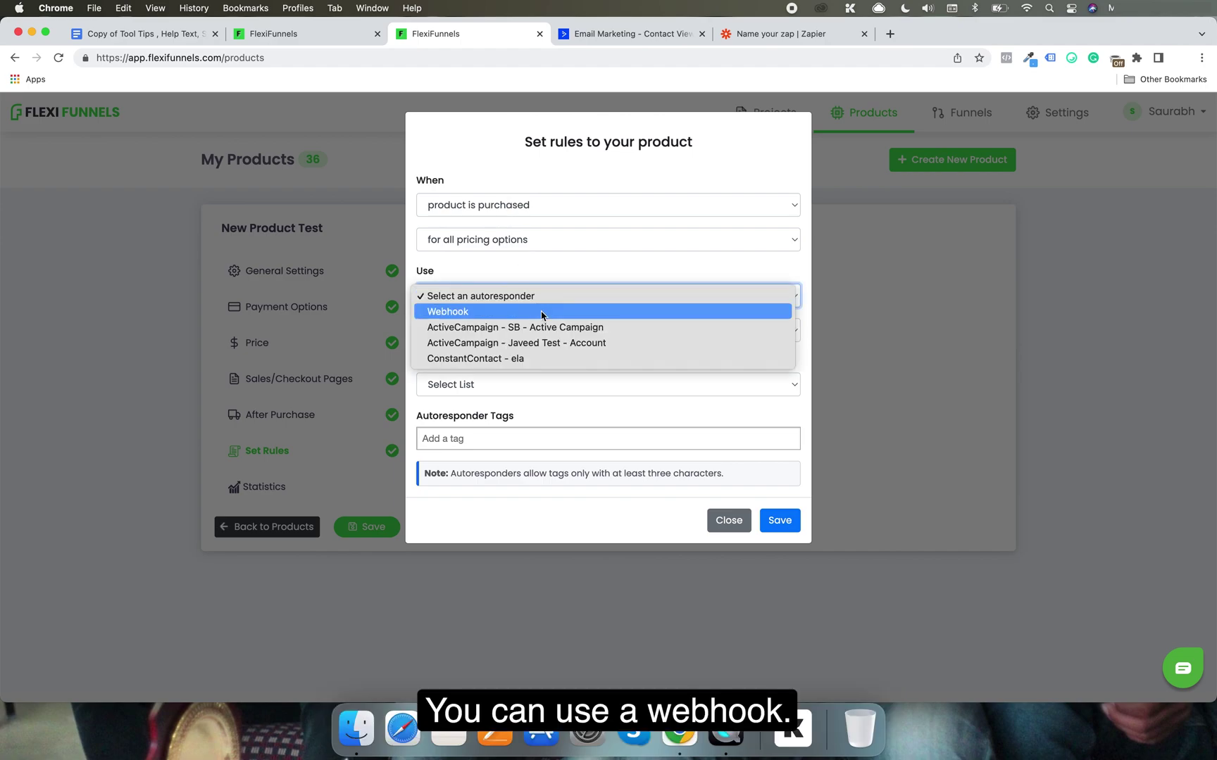
click(541, 311)
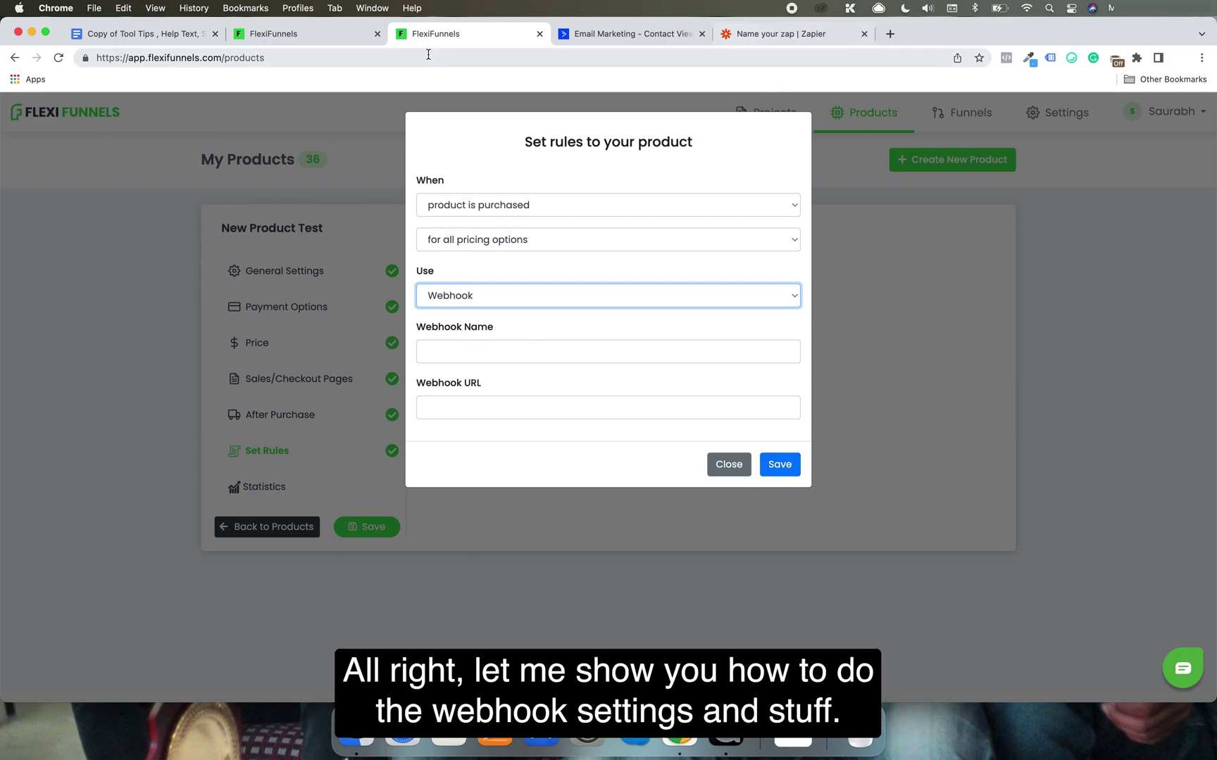
click(809, 39)
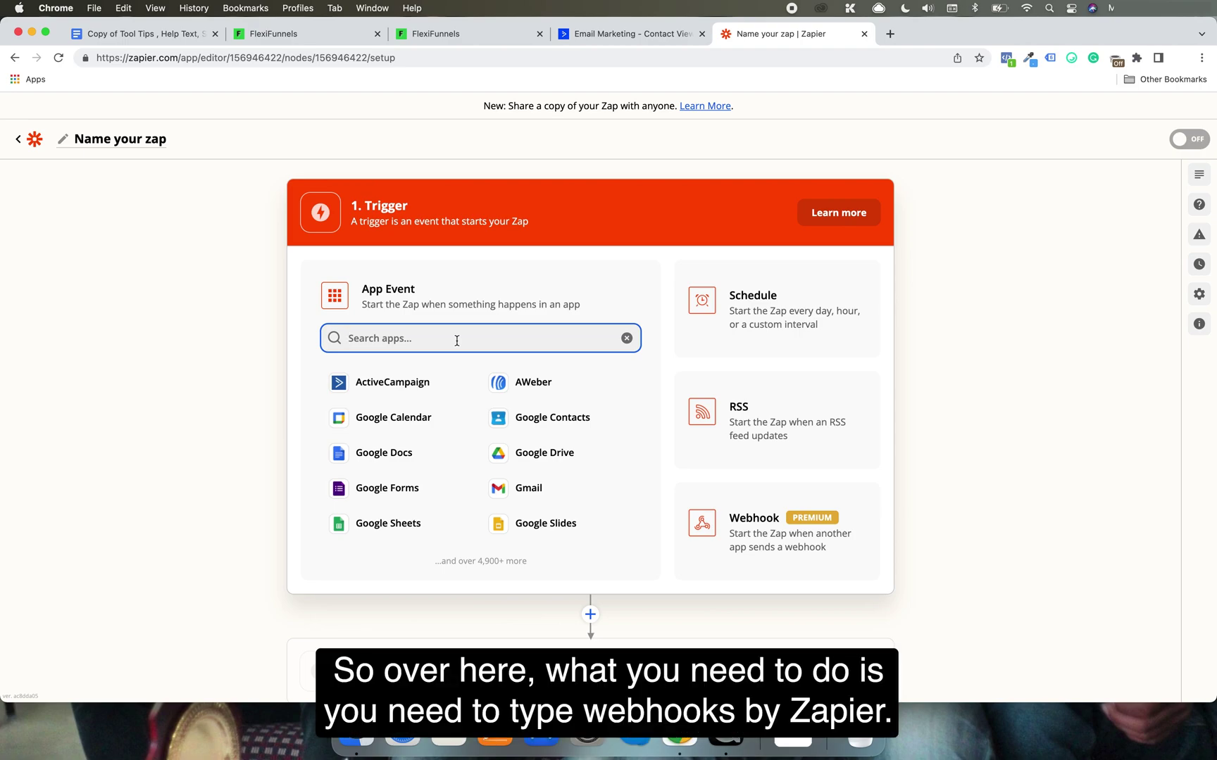
Make the trigger Webhooks by Zapier with the Catch Hook event
text(web)
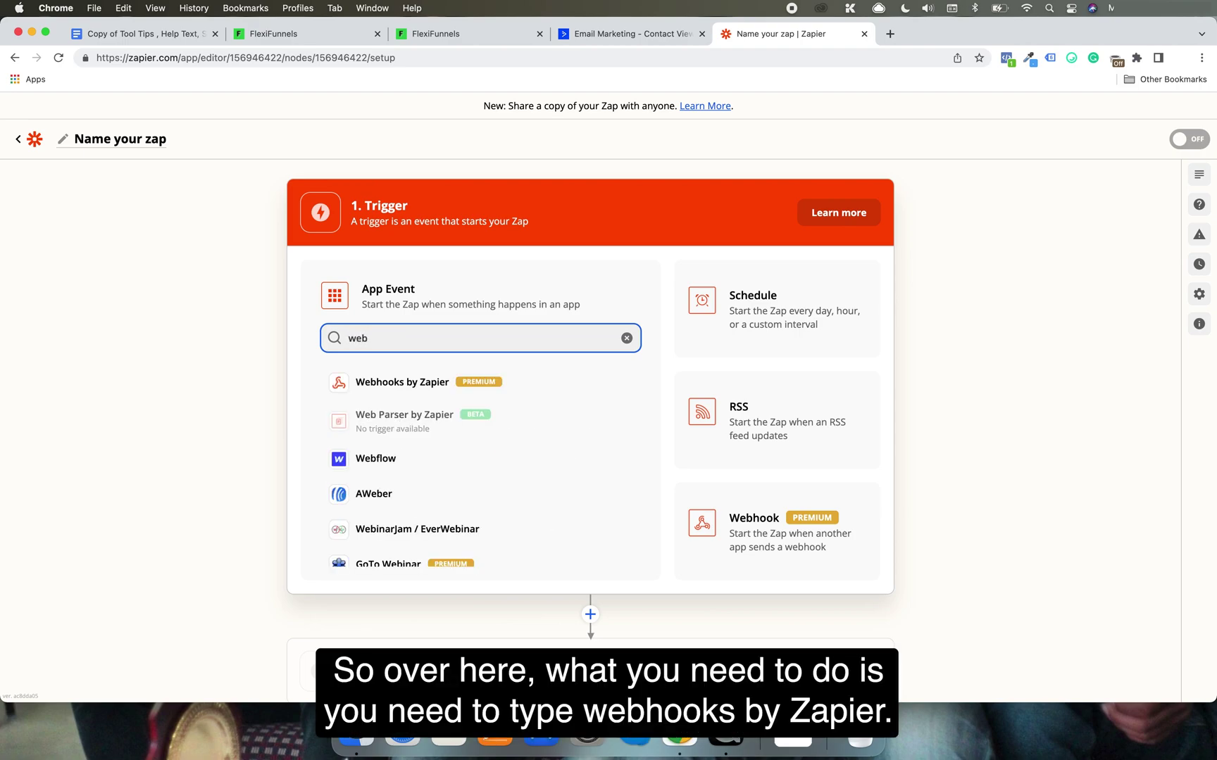
click(491, 387)
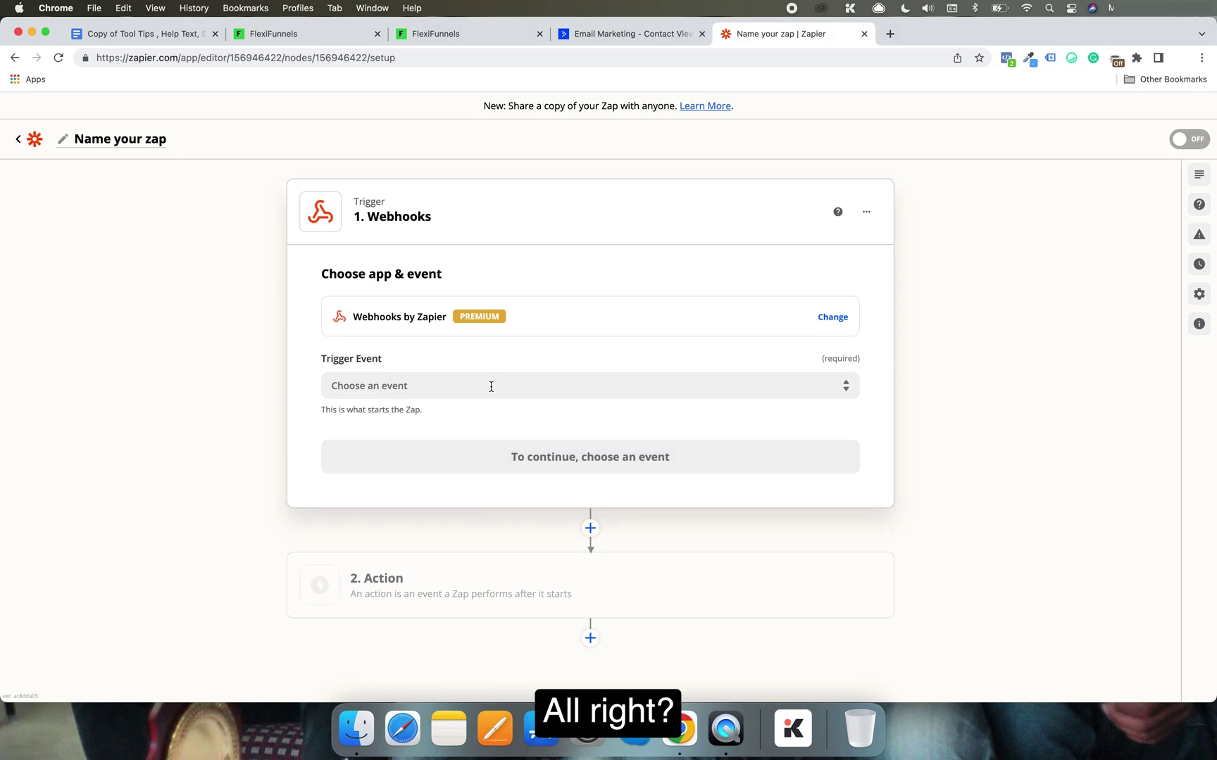
click(491, 386)
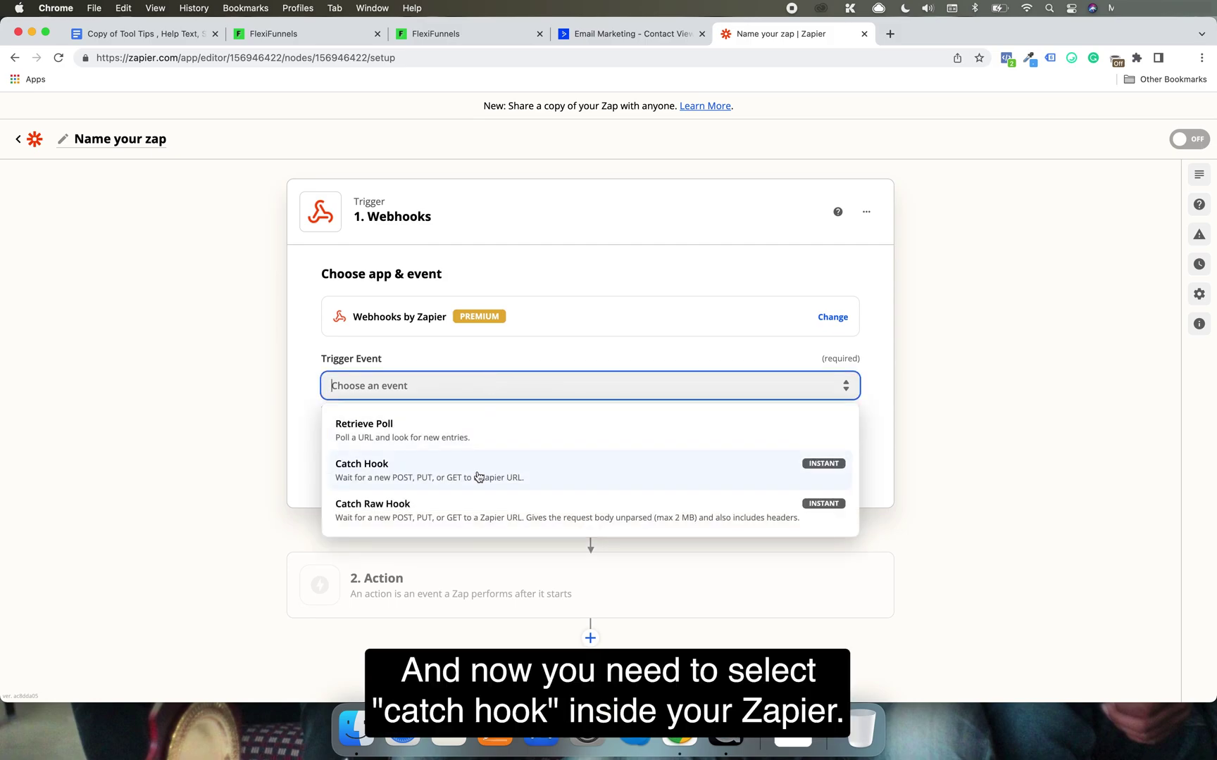
click(511, 475)
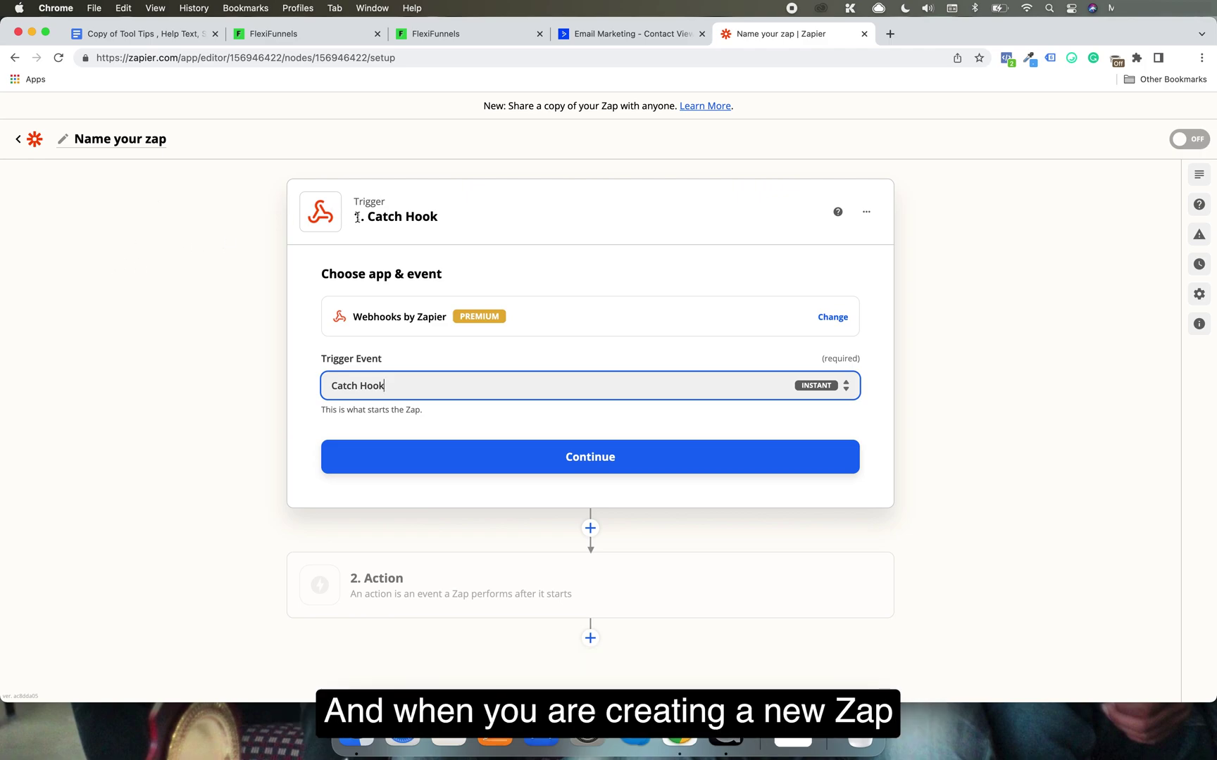
Continue the trigger setup and copy the custom webhook URL
drag(354, 217, 442, 227)
click(442, 226)
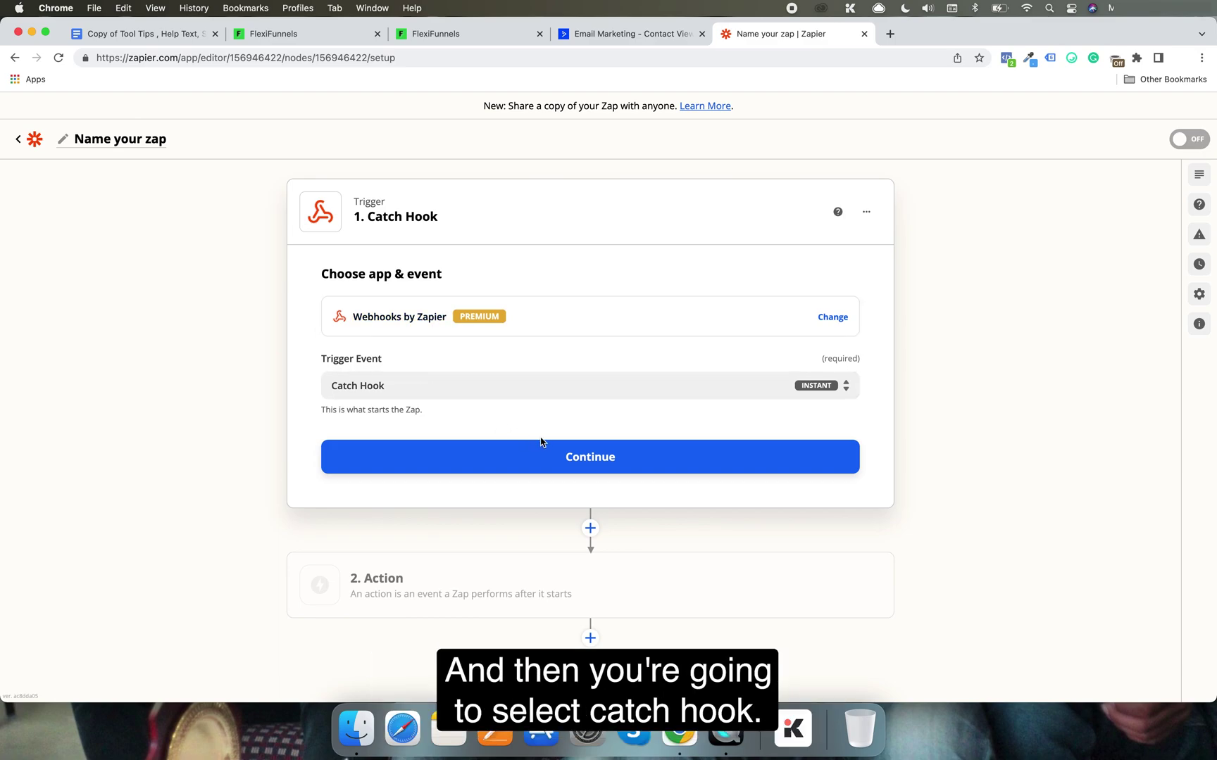
click(589, 458)
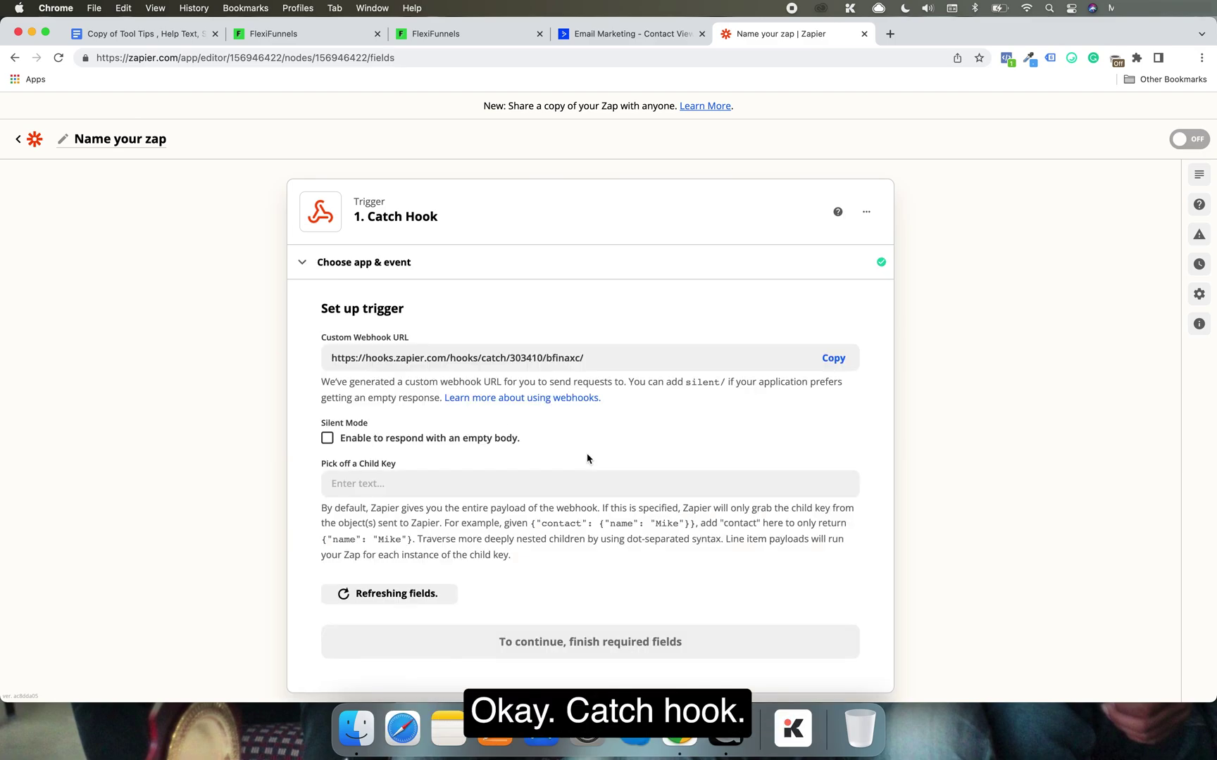
click(838, 359)
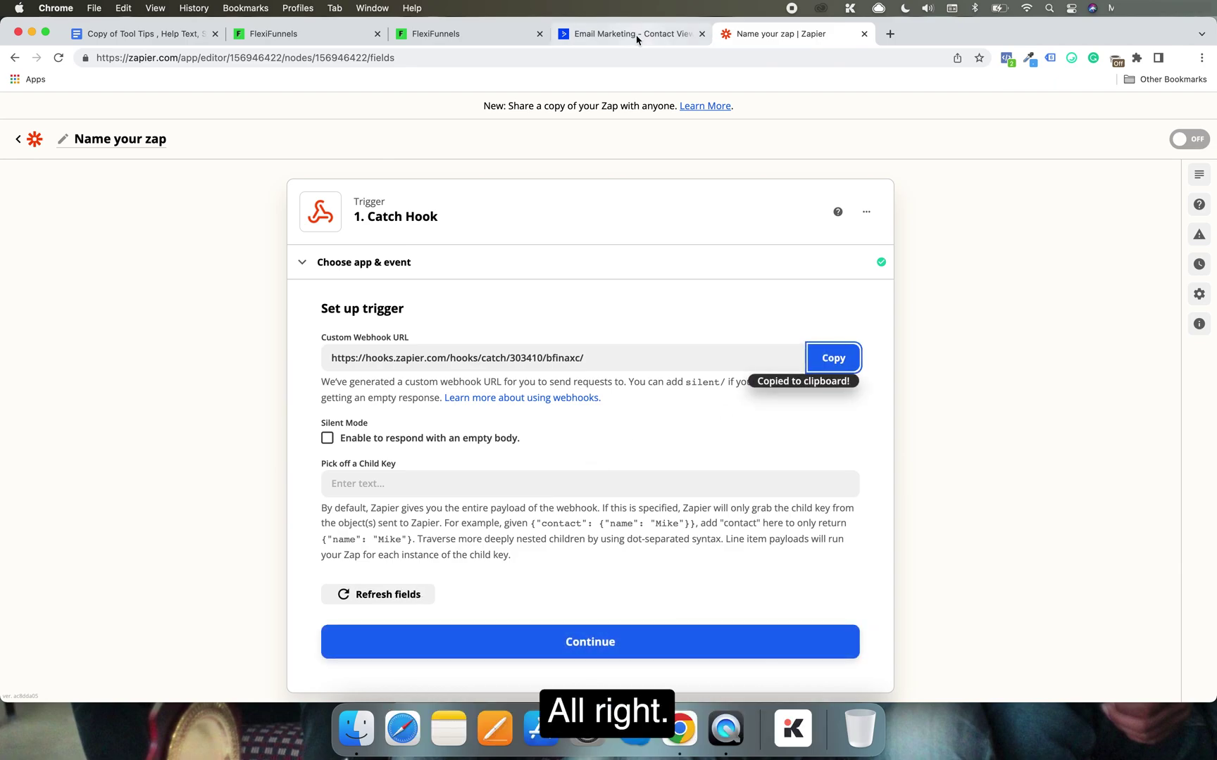
click(567, 34)
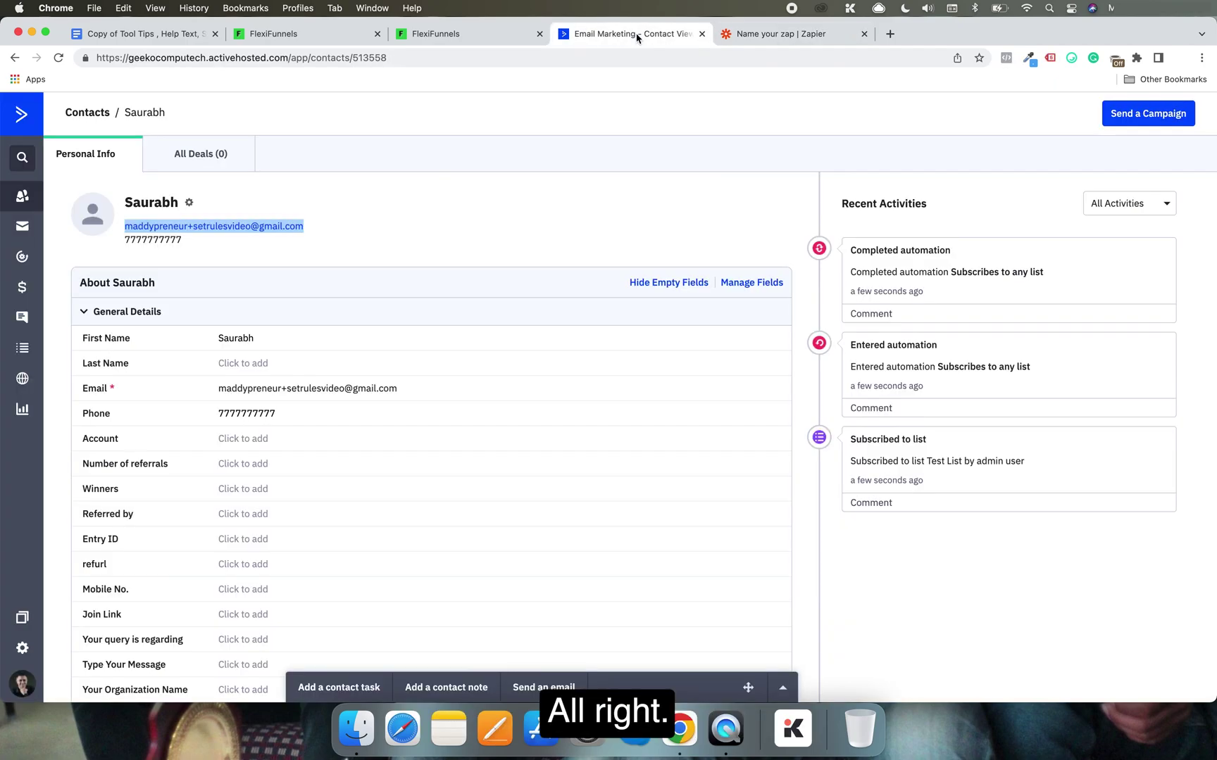
Paste the Zapier webhook URL into the product rule's Webhook URL field
click(701, 34)
click(475, 32)
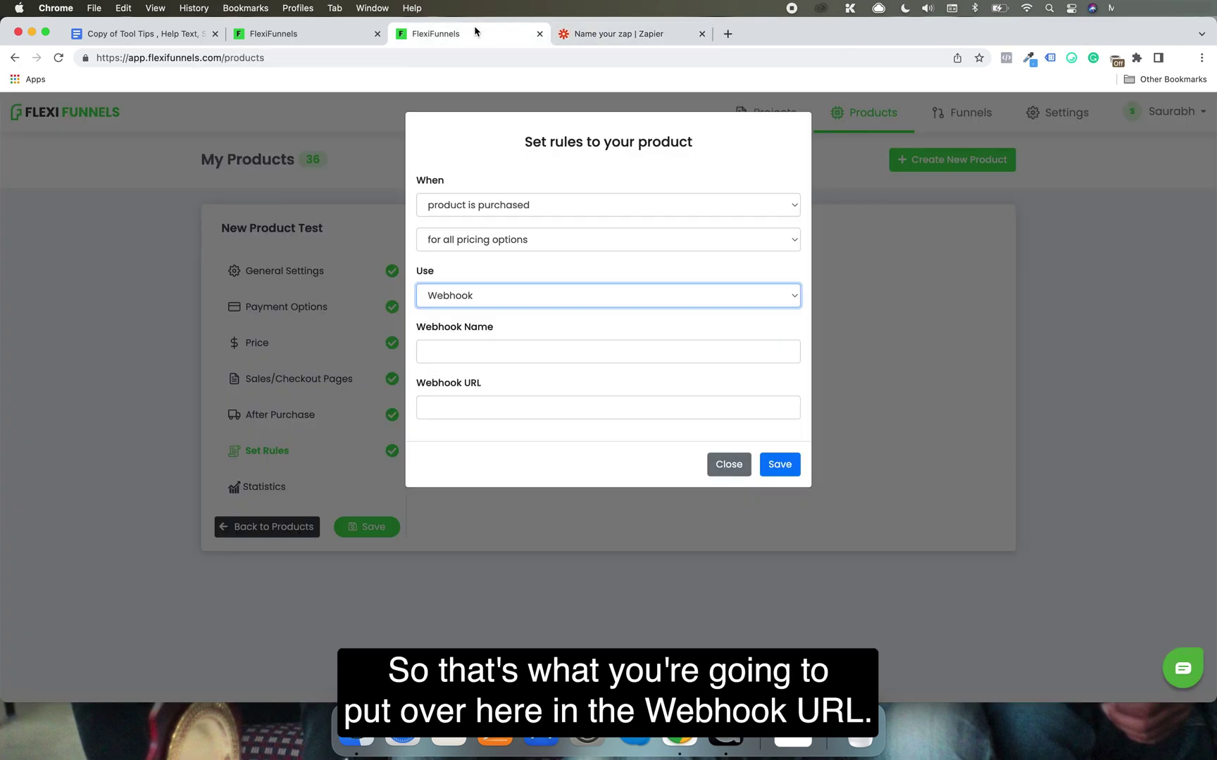
click(474, 354)
click(448, 399)
key(super+v)
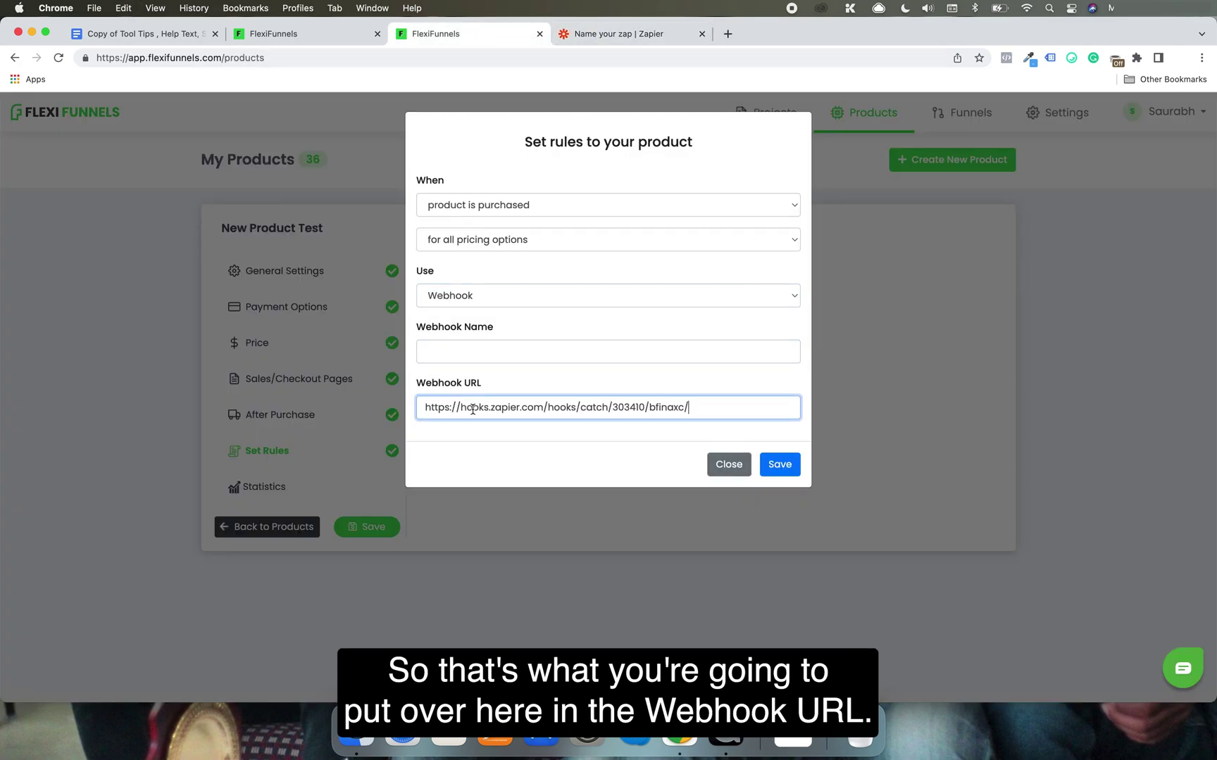
Name the webhook 'Webhook Test' and save the rule
click(497, 358)
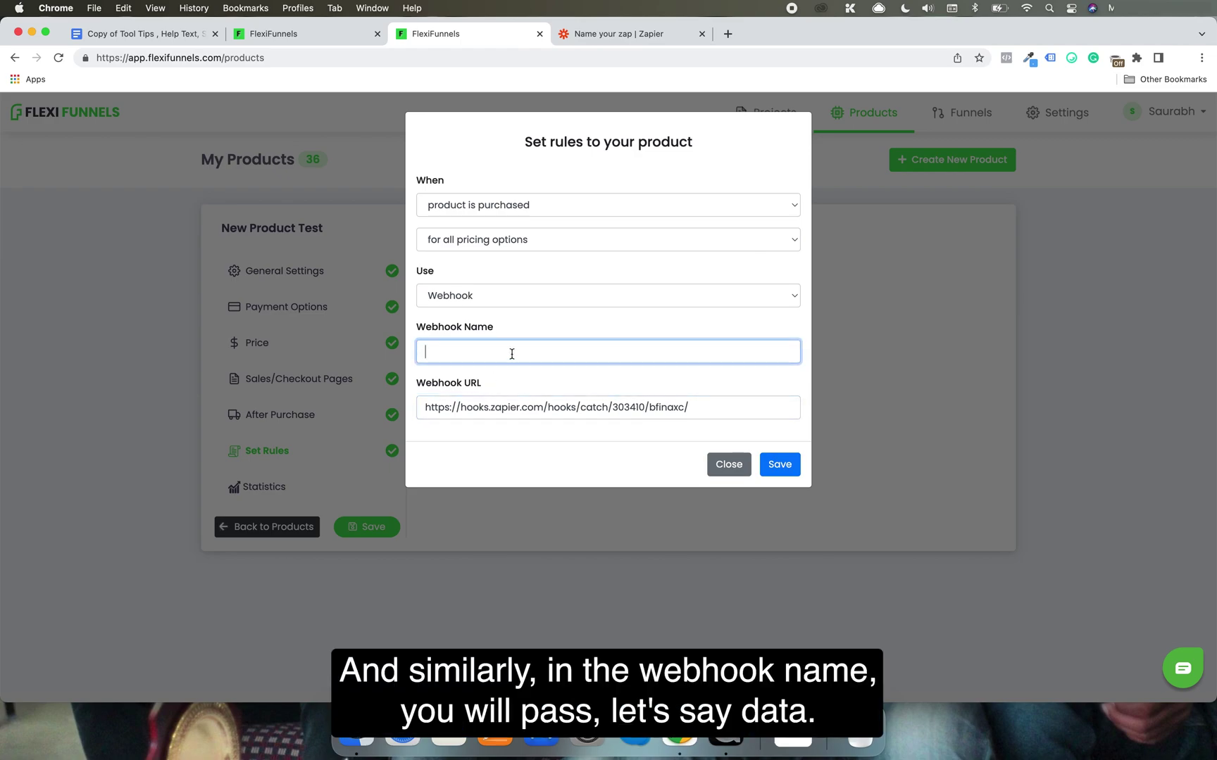
text(D)
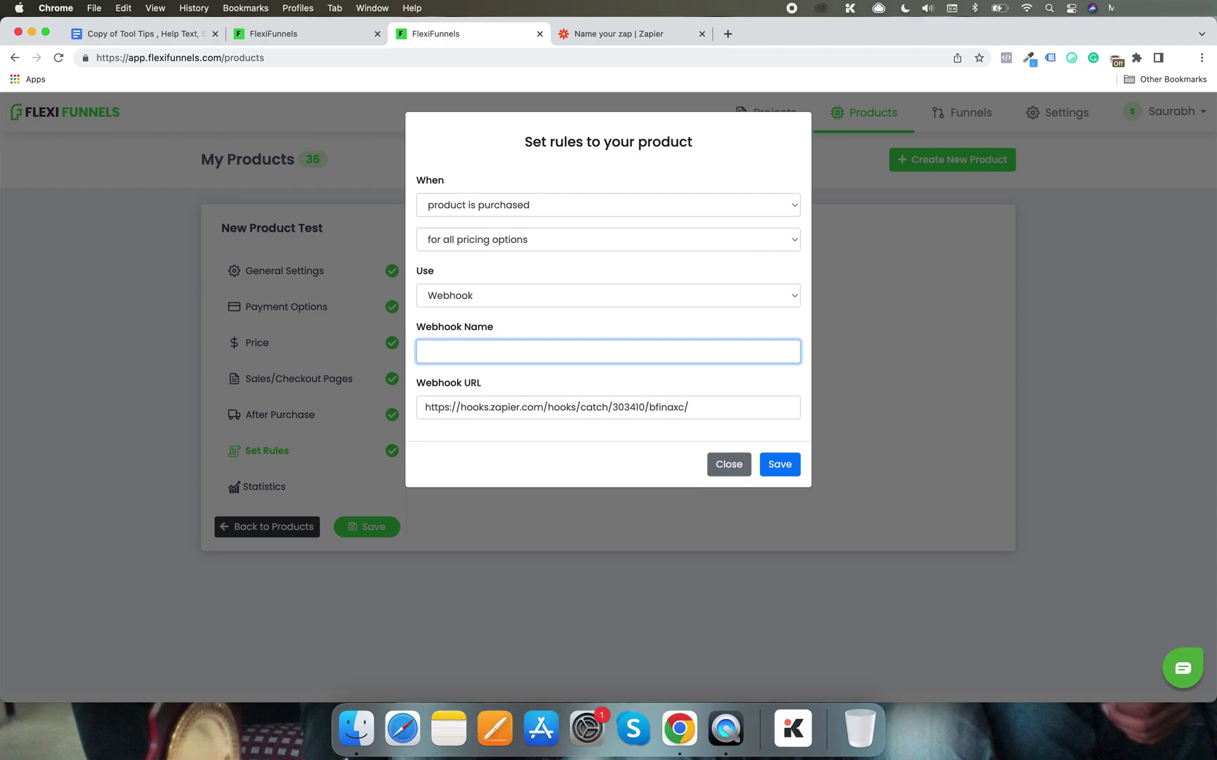
text(Webhook Test)
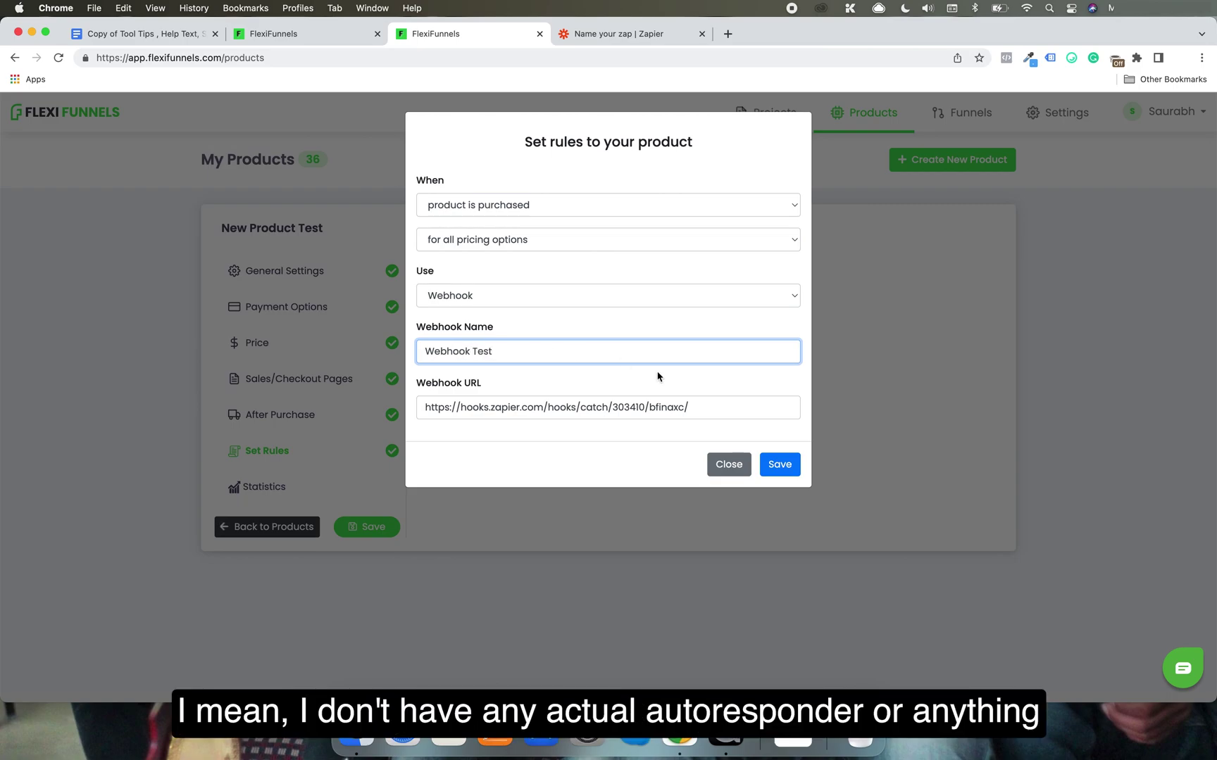
click(788, 468)
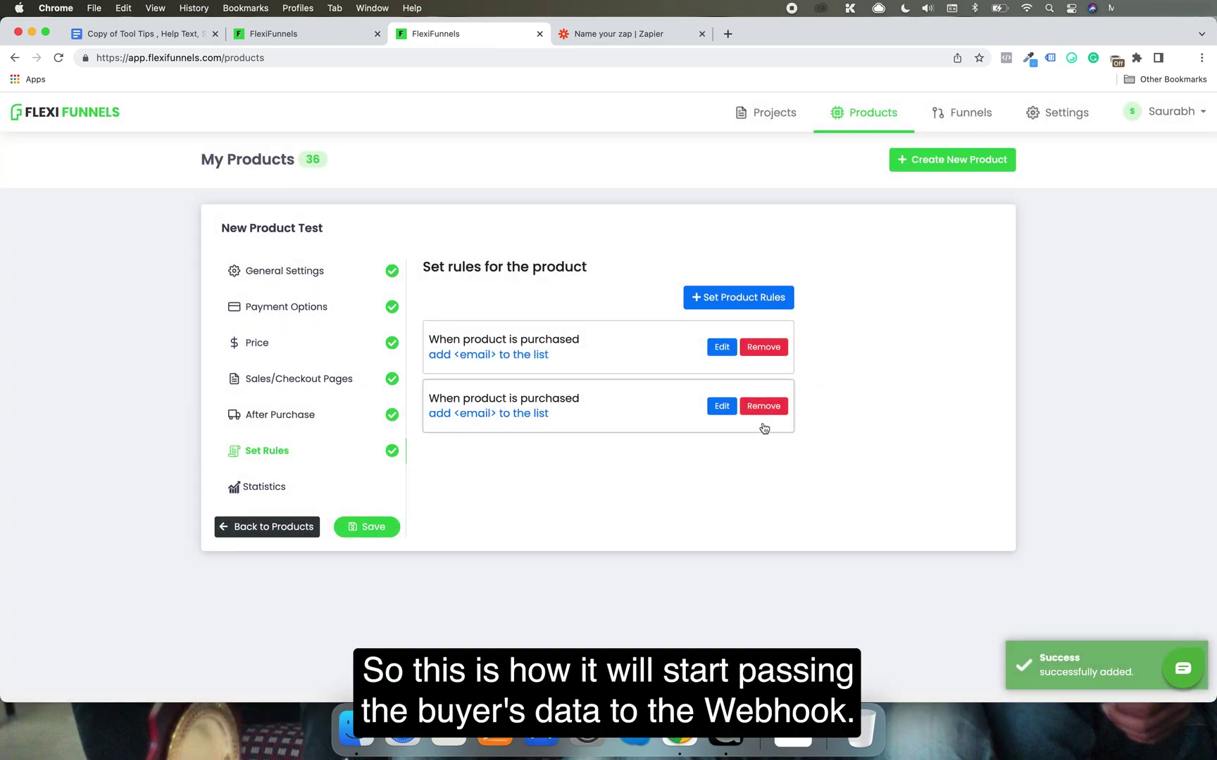
Save the product's settings and return to the products list
click(357, 528)
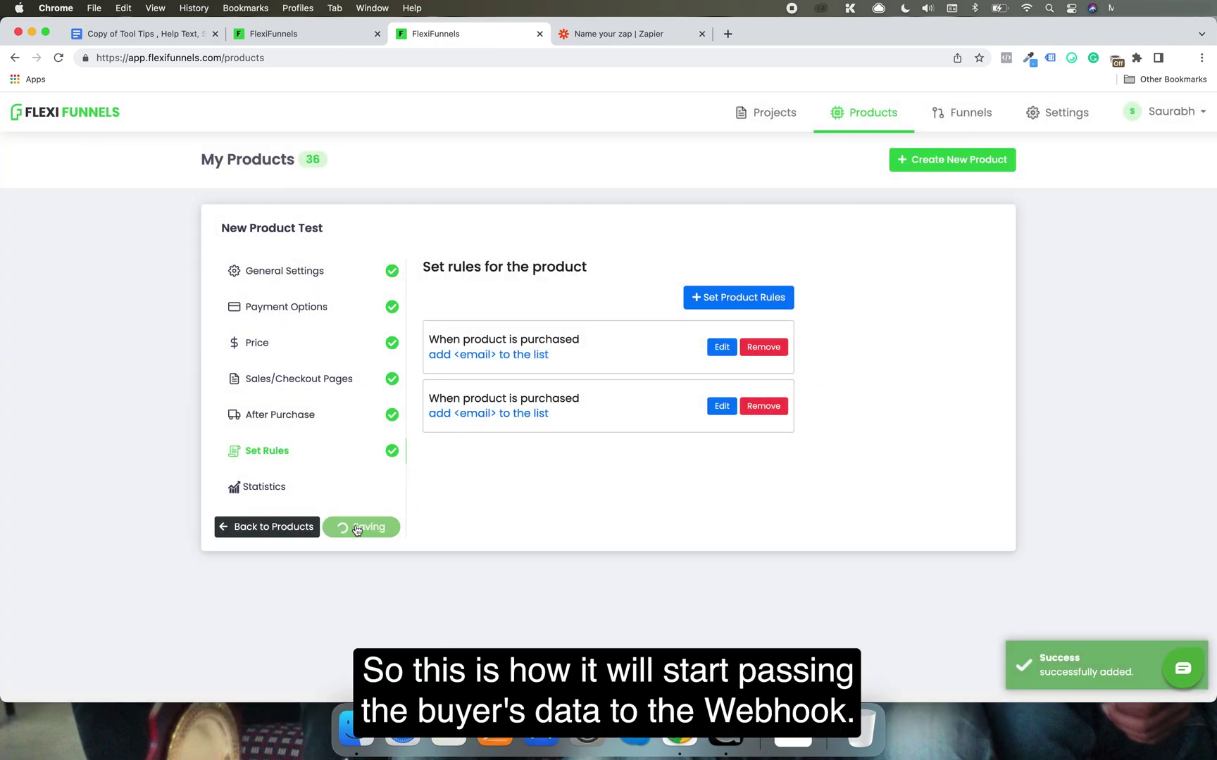
click(285, 528)
click(619, 33)
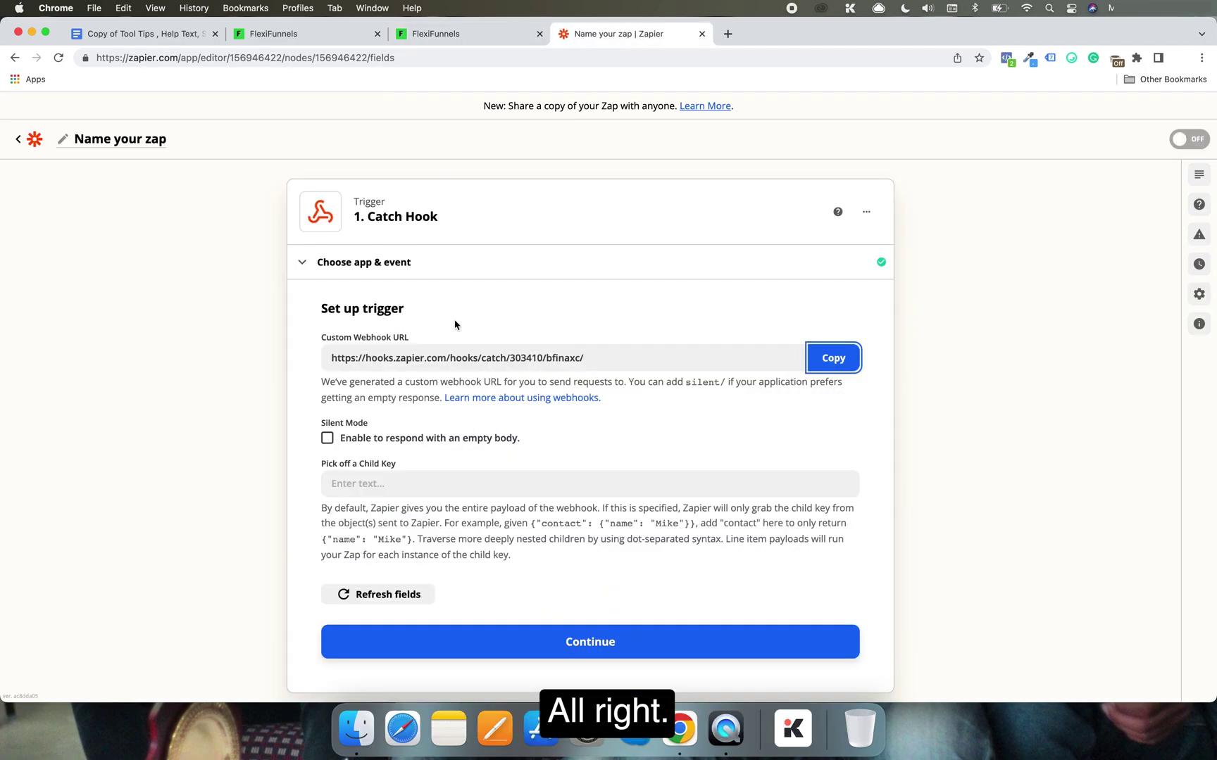
Test the Catch Hook trigger, which reports no request found yet
click(587, 643)
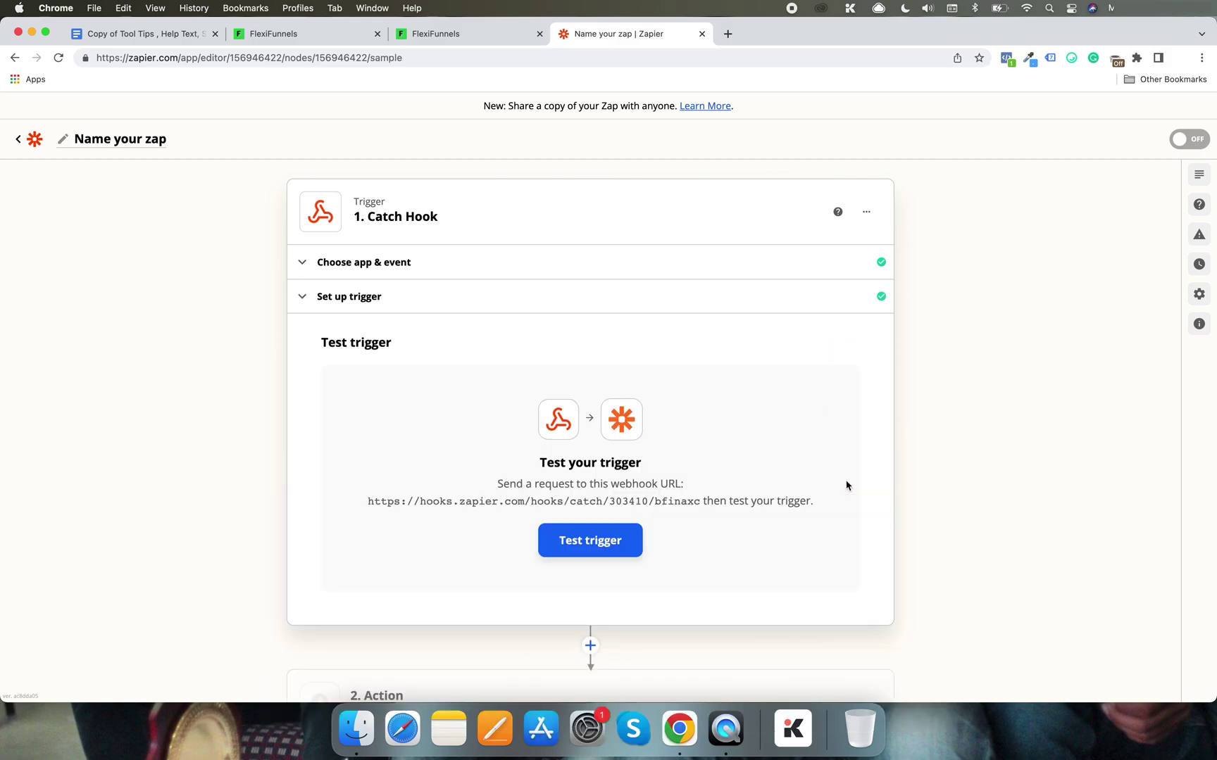
click(576, 554)
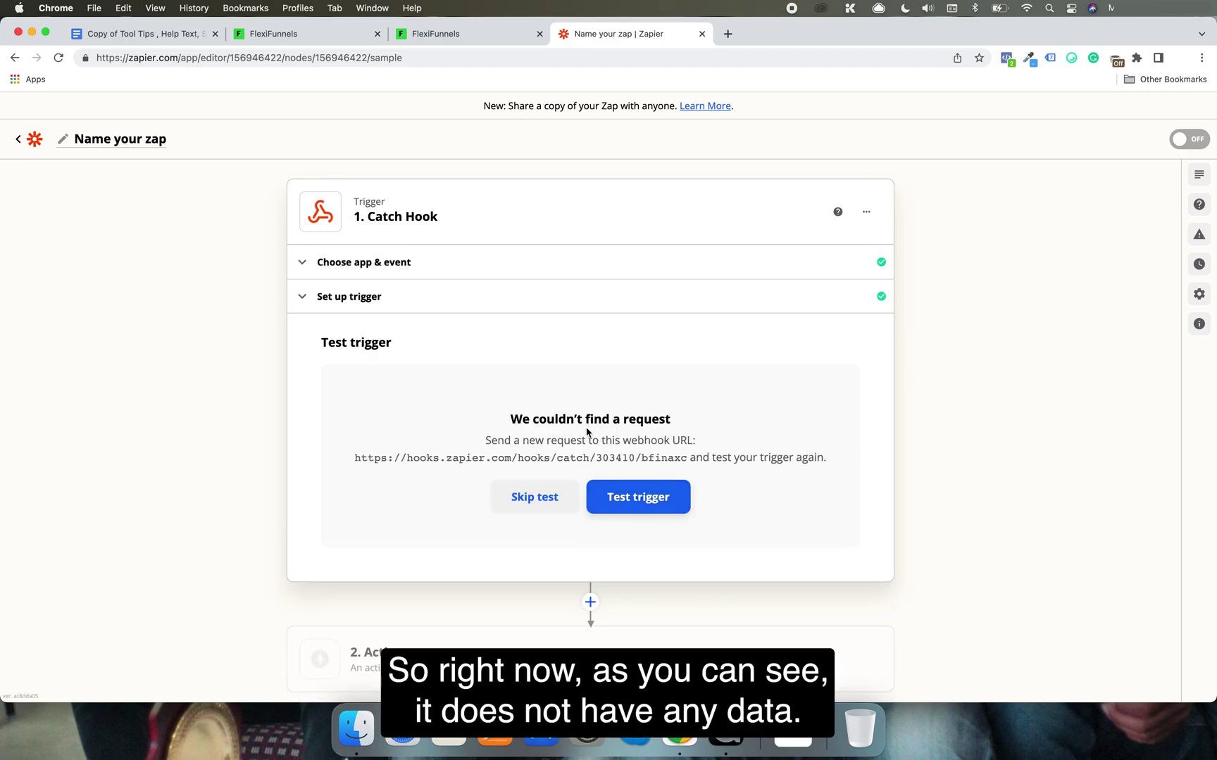
mouse_move(512, 459)
mouse_down()
mouse_move(698, 456)
mouse_move(491, 459)
mouse_up()
click(501, 34)
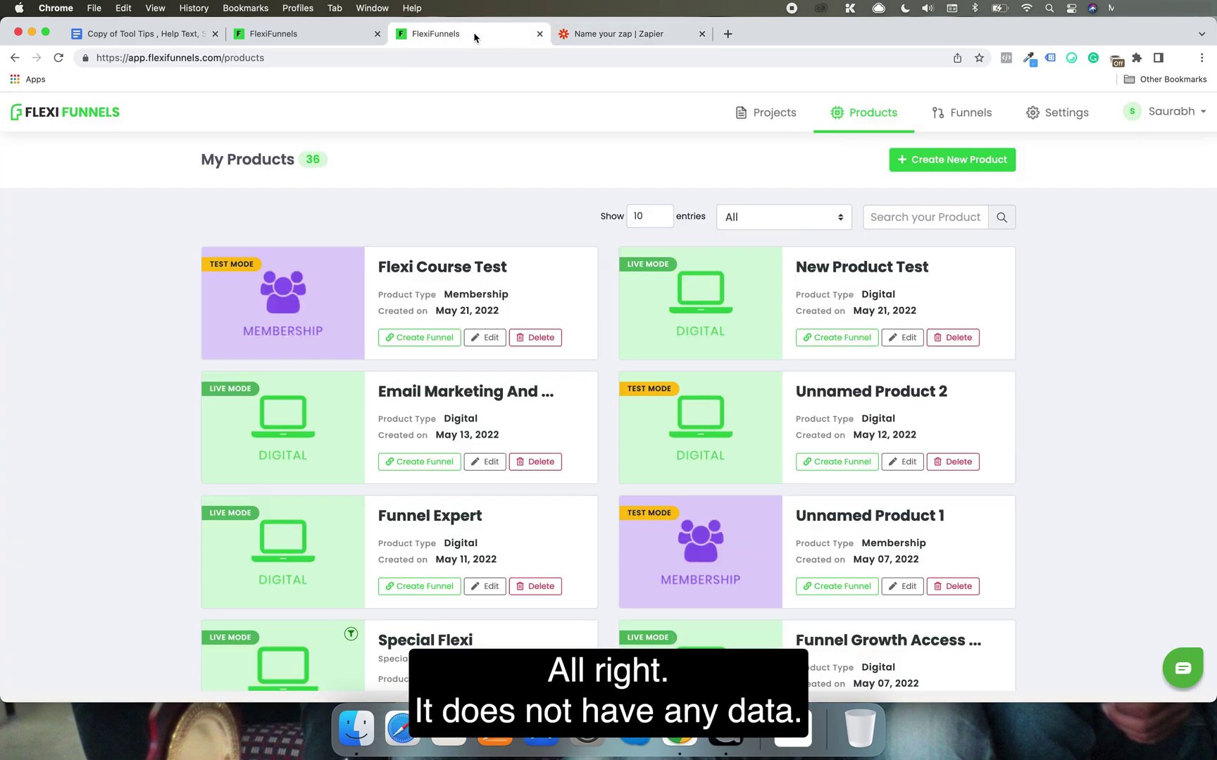
Load the FlexiFunnels dashboard at app.flexifunnels.com in a new tab
click(302, 42)
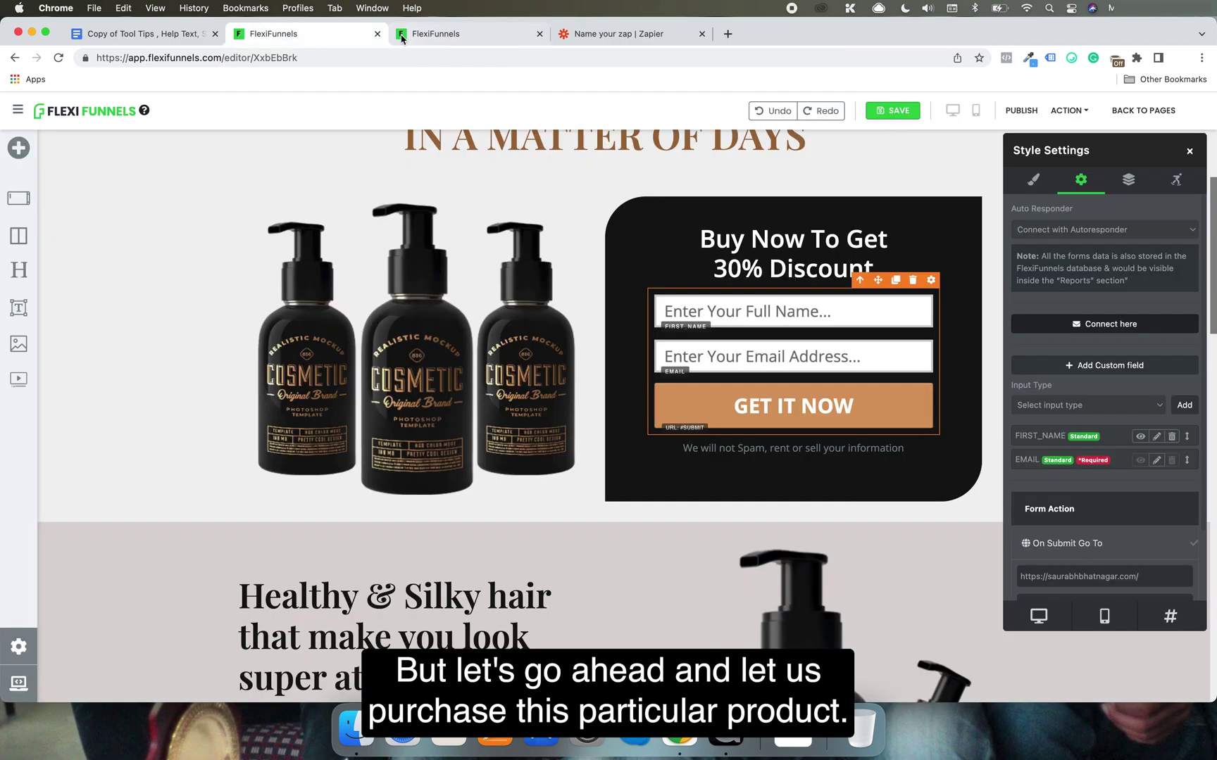
click(454, 35)
click(727, 33)
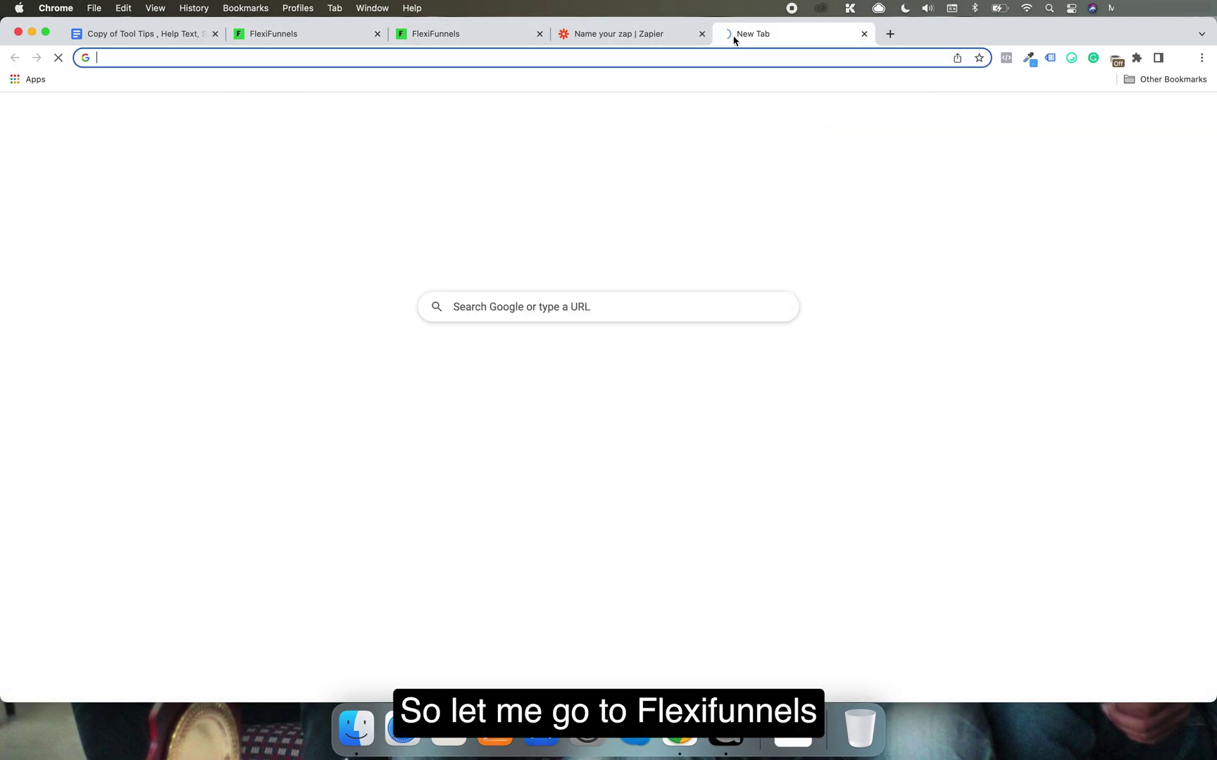
text(app.)
key(Return)
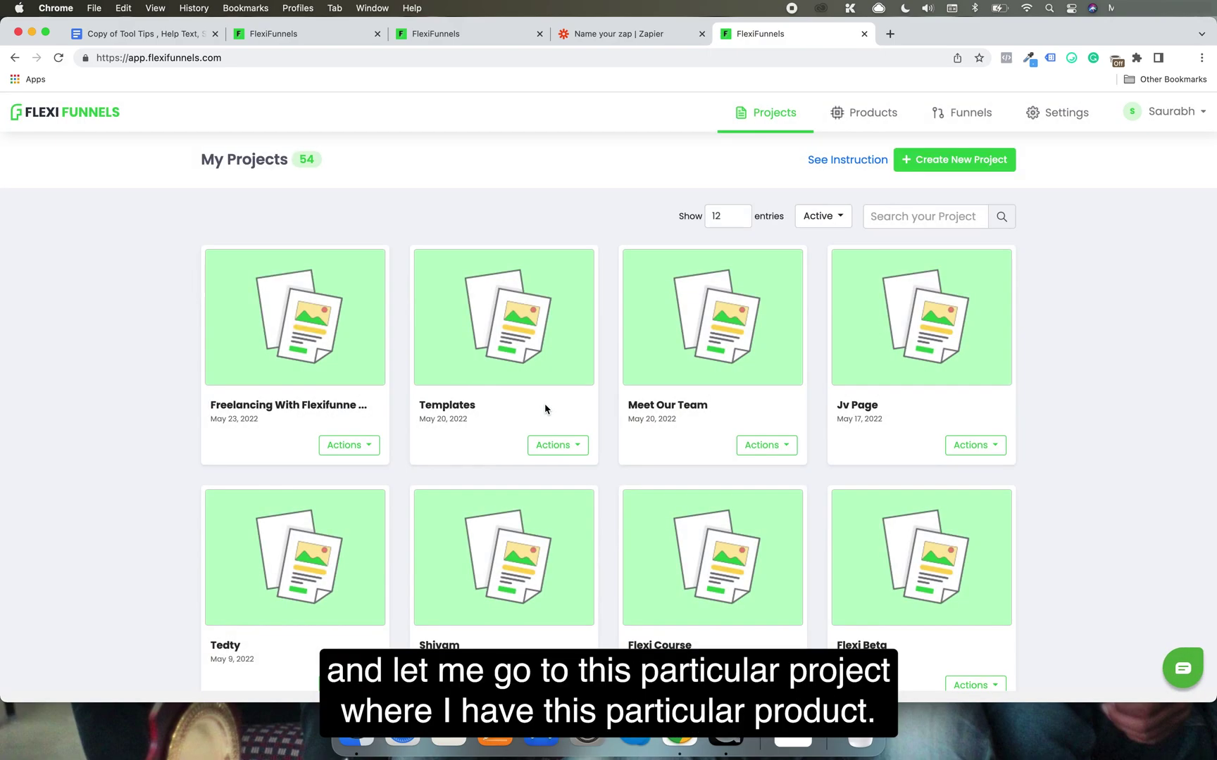
Open the Templates project's Test page live via its Page URL option
click(552, 445)
click(547, 354)
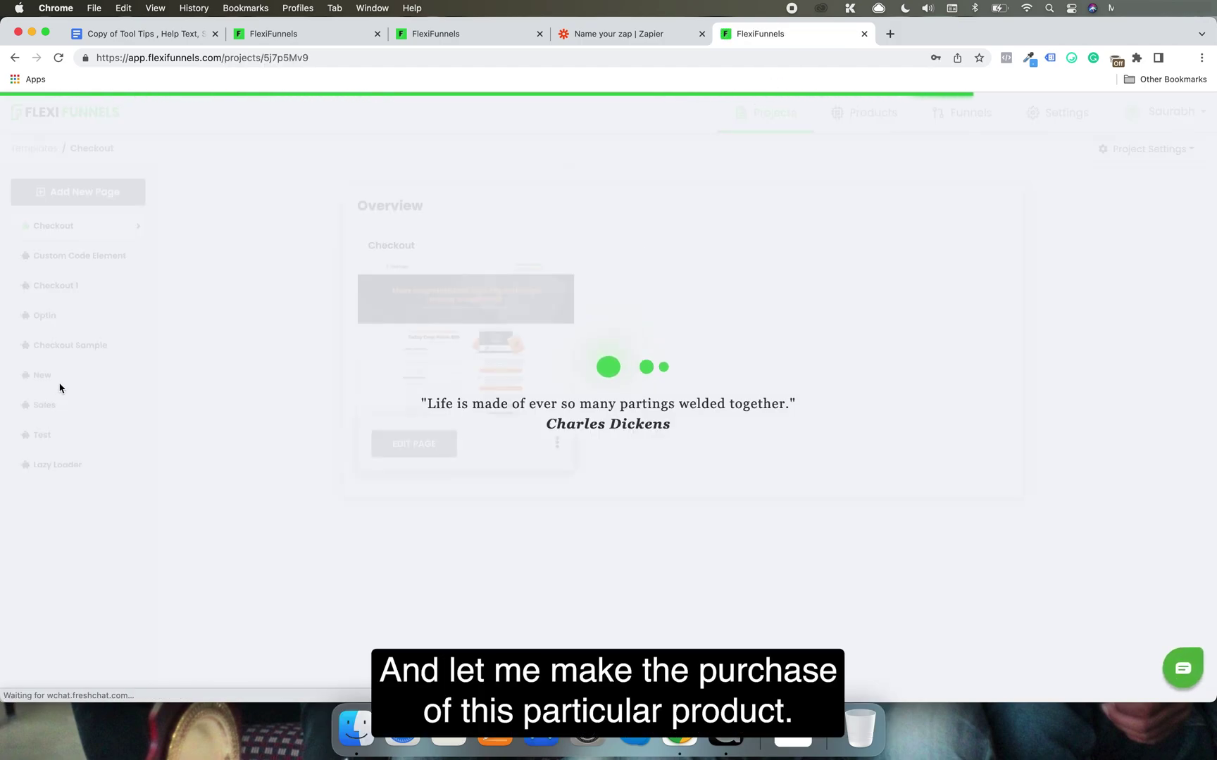
click(78, 440)
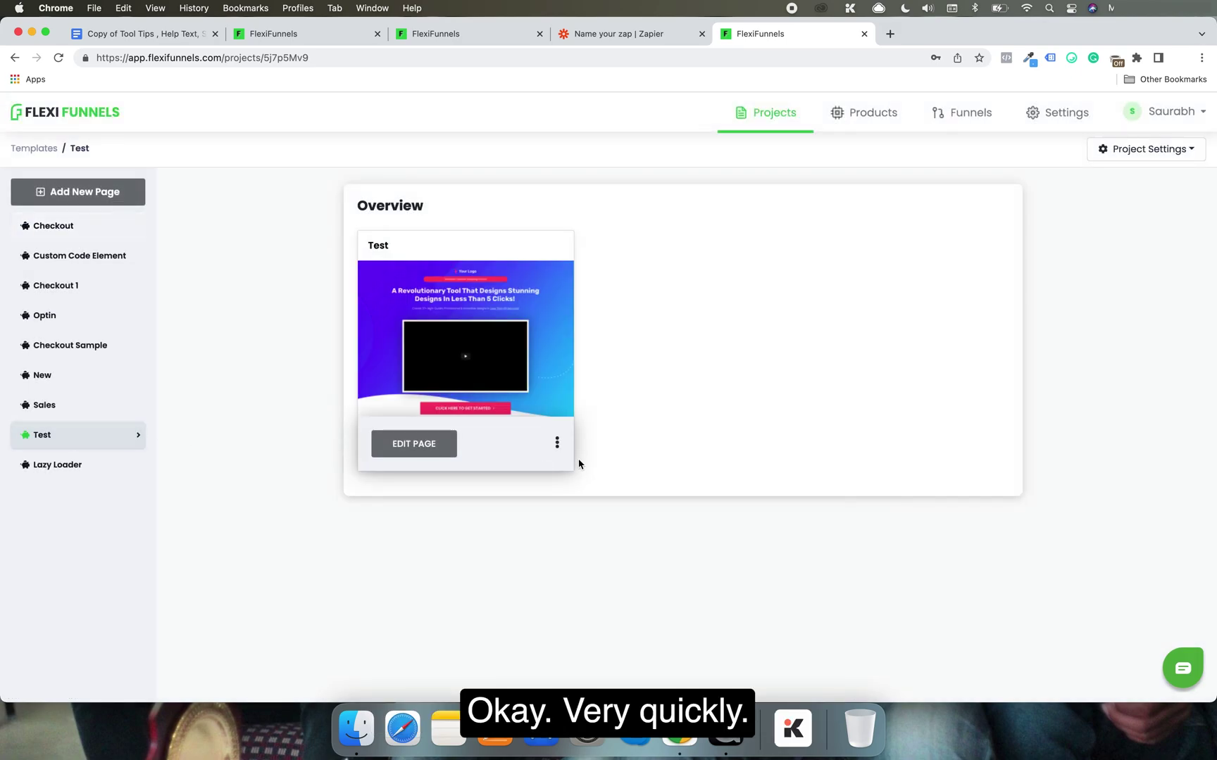
click(557, 443)
click(607, 561)
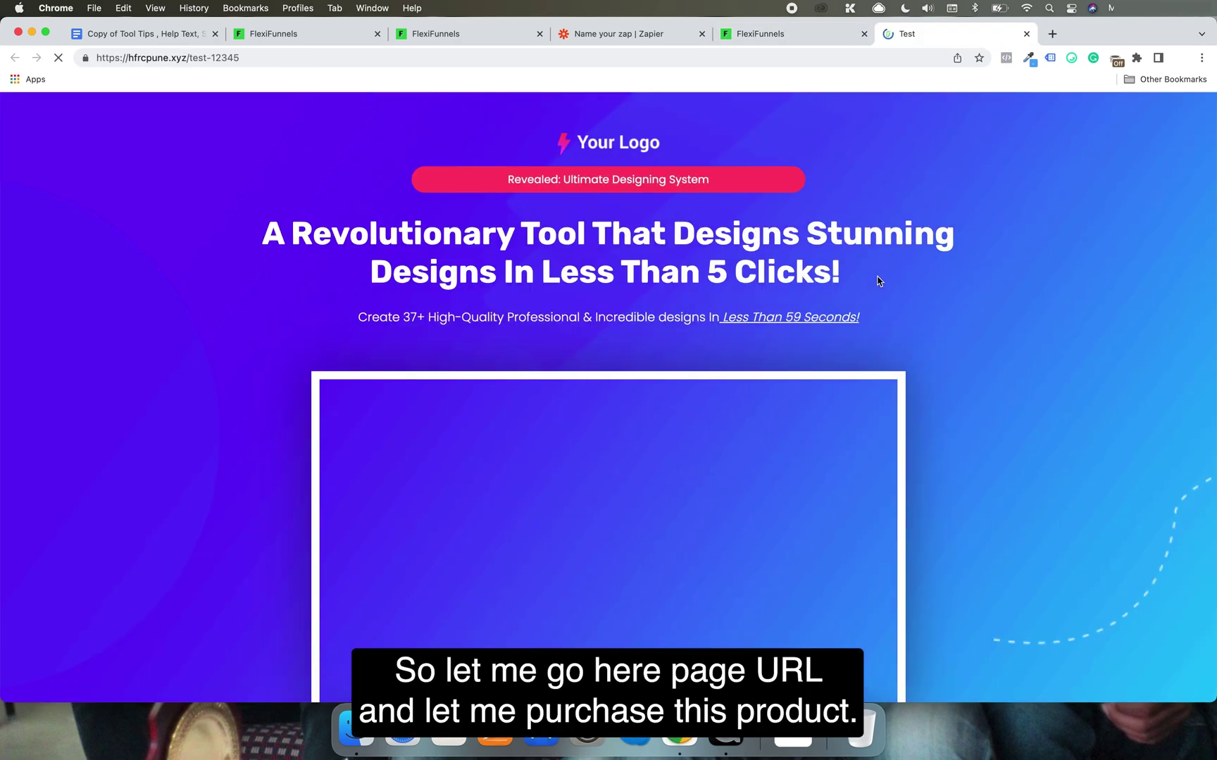
Go from the landing page to checkout and fill in the buyer's first name
scroll(732, 444, down, 5)
click(620, 404)
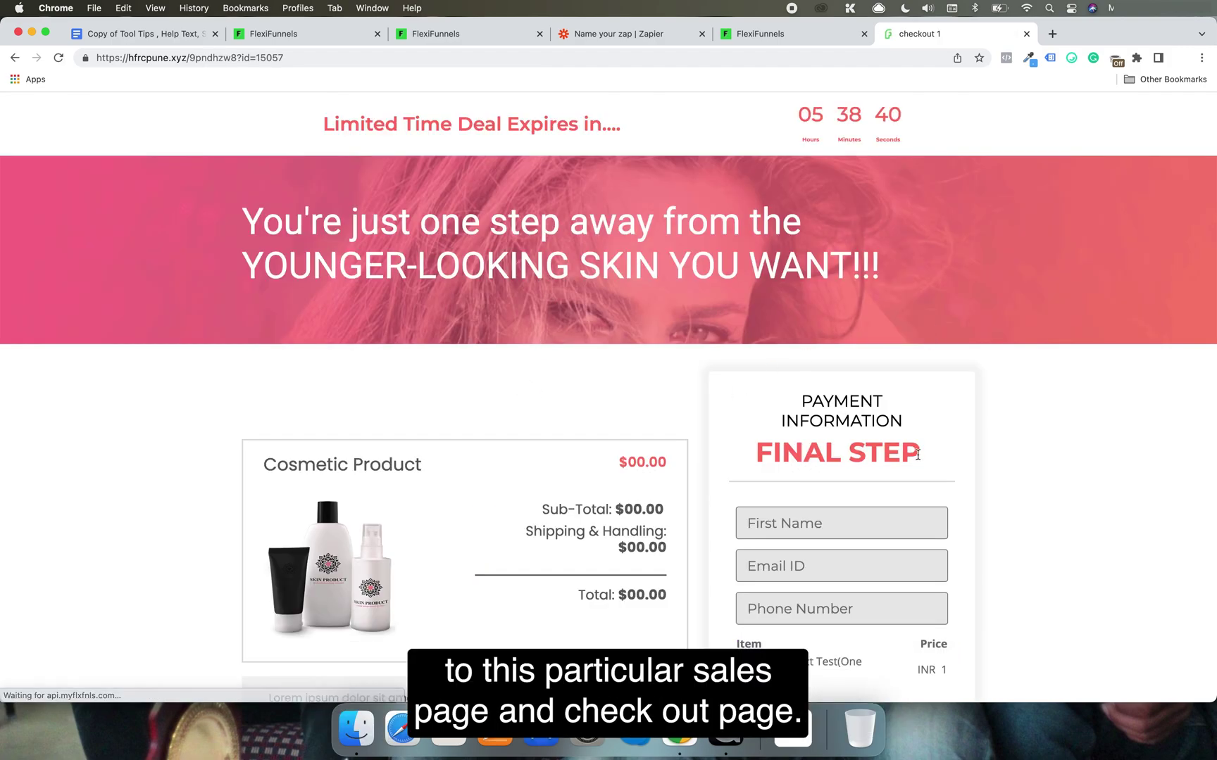
scroll(829, 409, down, 3)
click(840, 354)
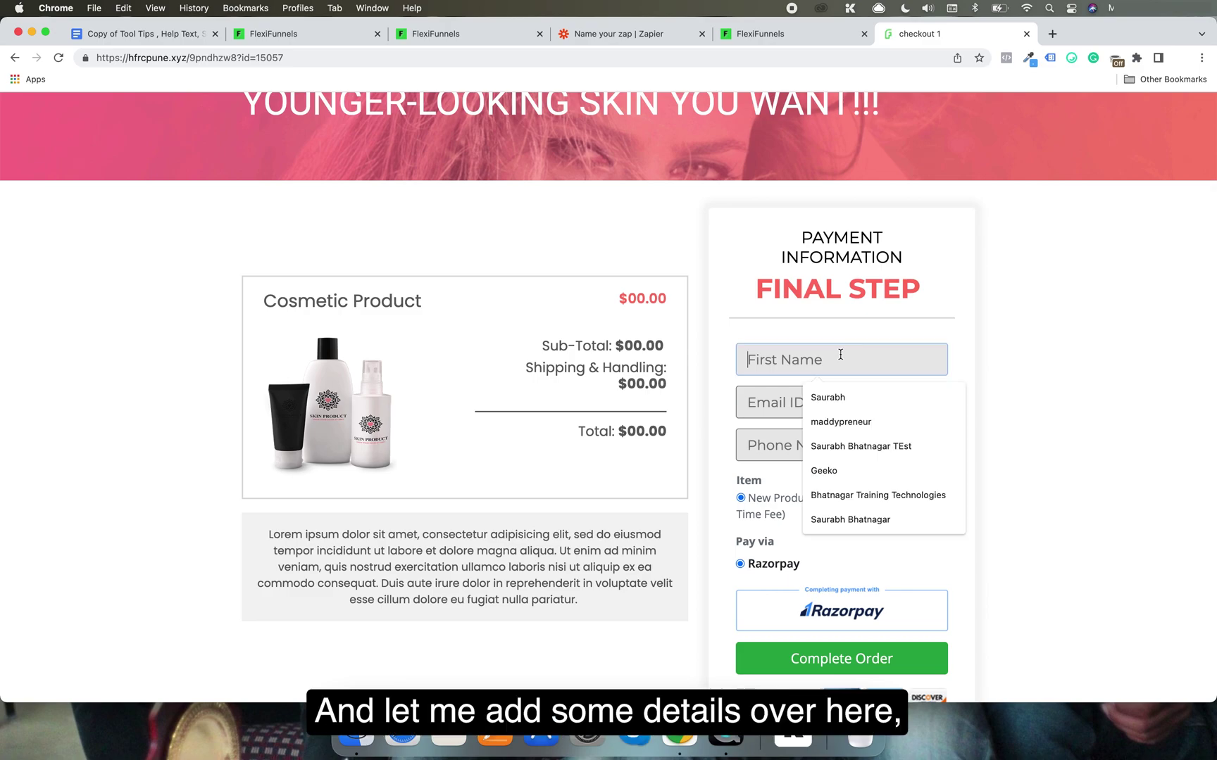
click(843, 387)
click(832, 399)
Enter the buyer's email with a +webhooktest123 tag and a phone number
click(856, 441)
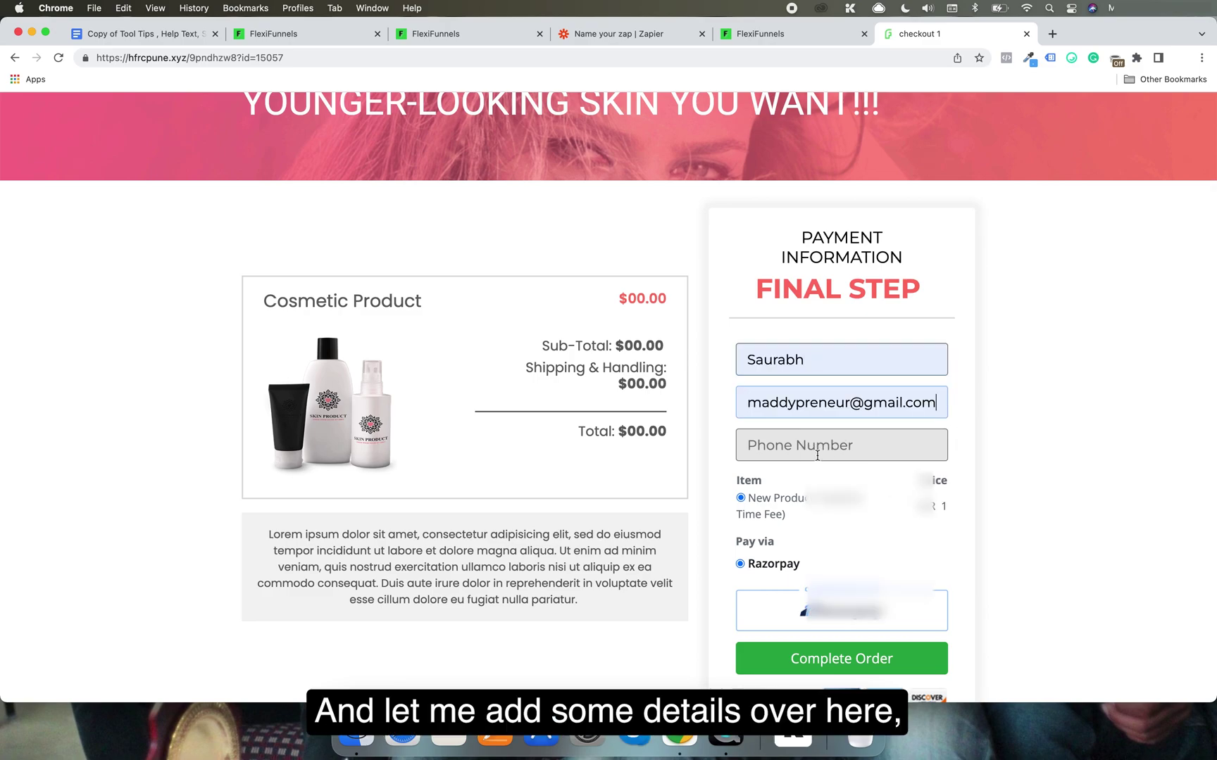
click(856, 446)
text(7777777777)
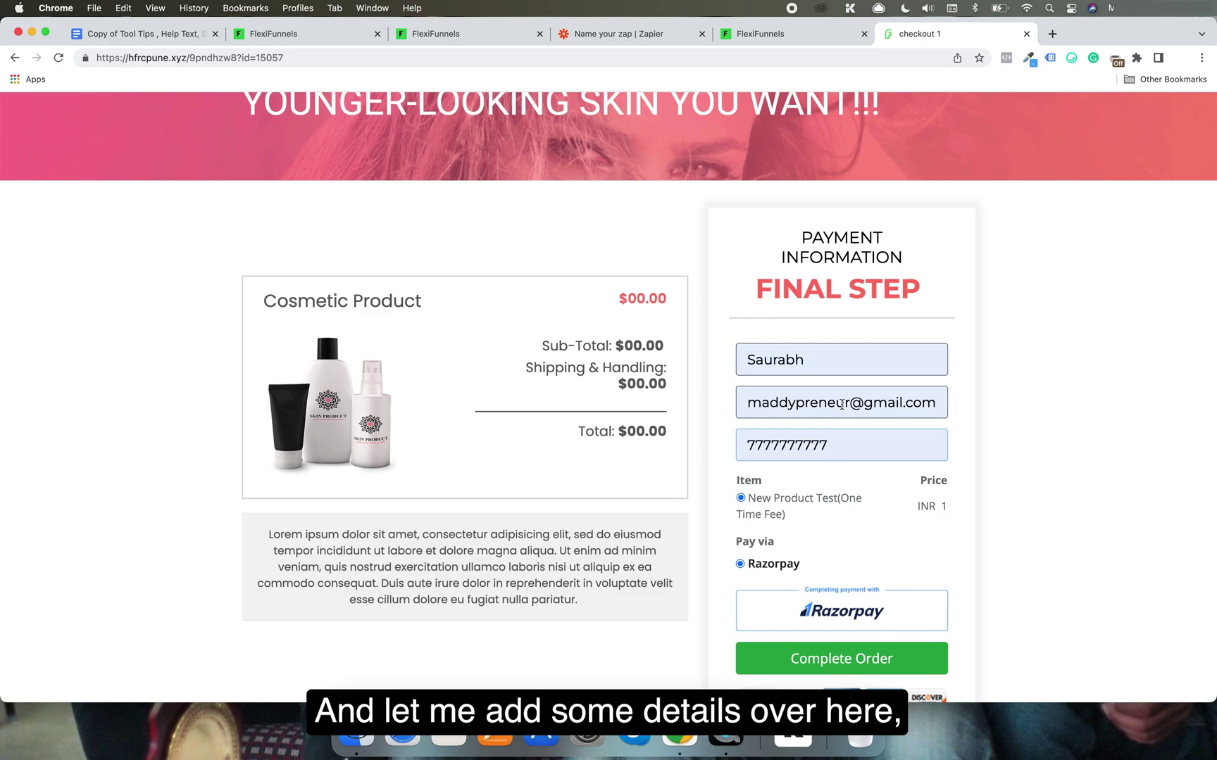
click(851, 403)
click(852, 403)
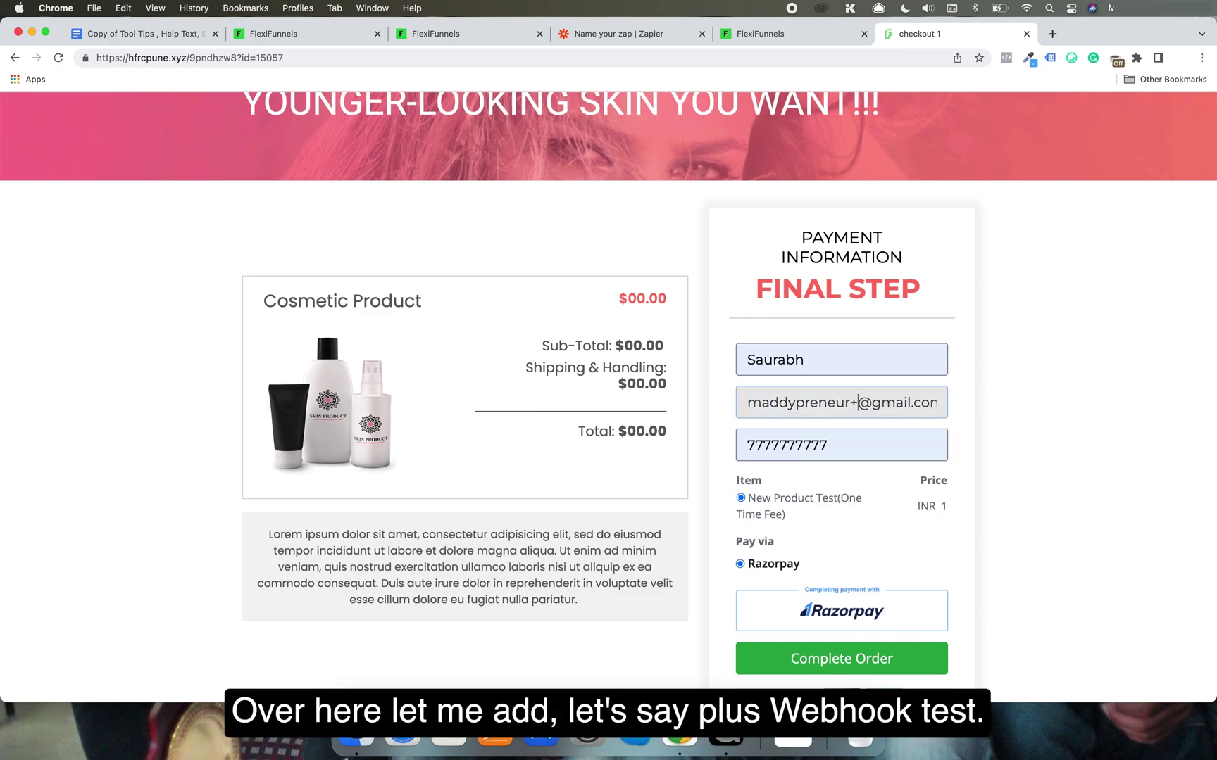
text(+webhooktest123)
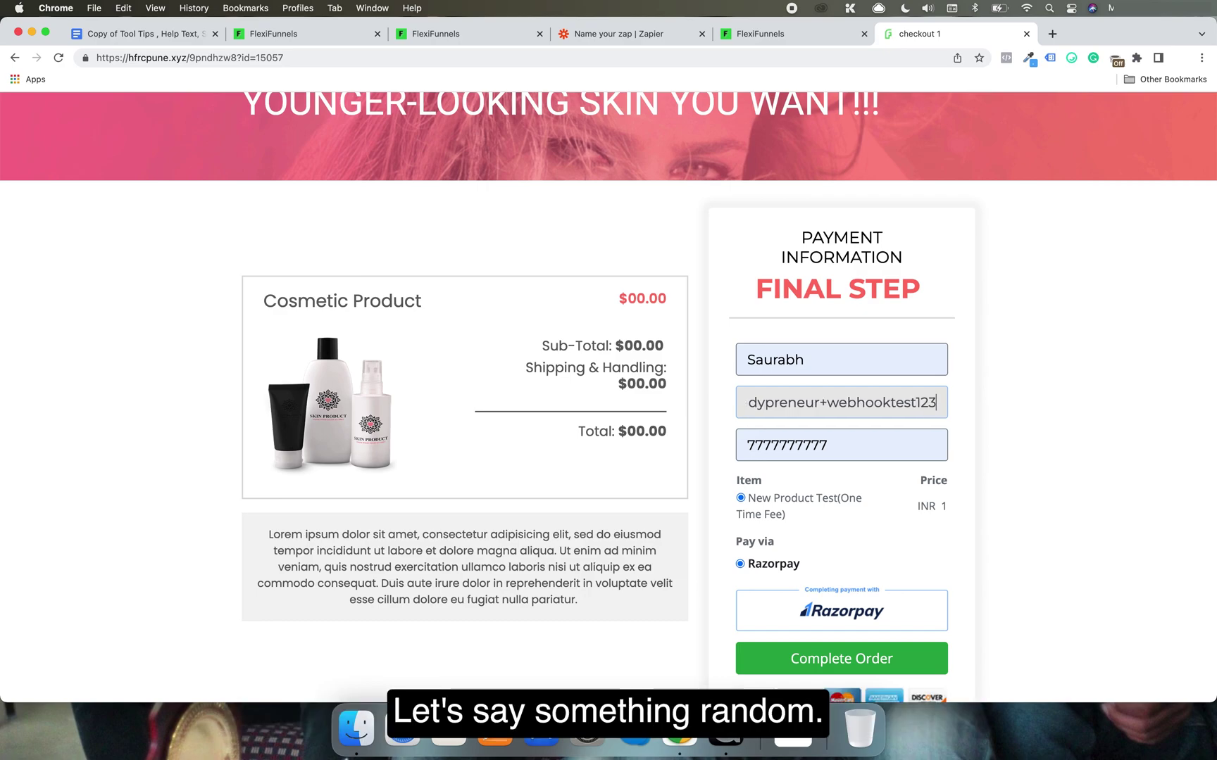
key(super+a)
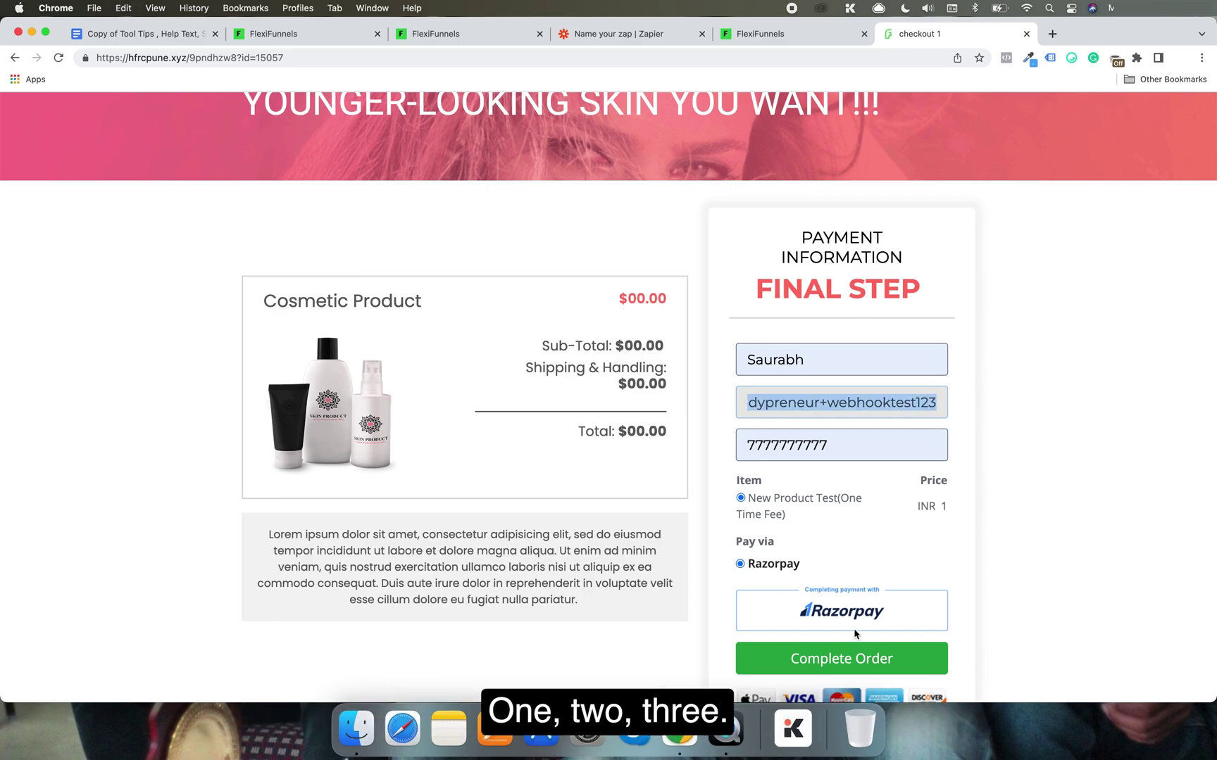
Complete the test order, landing on the Lazy Loader thank-you page
click(854, 652)
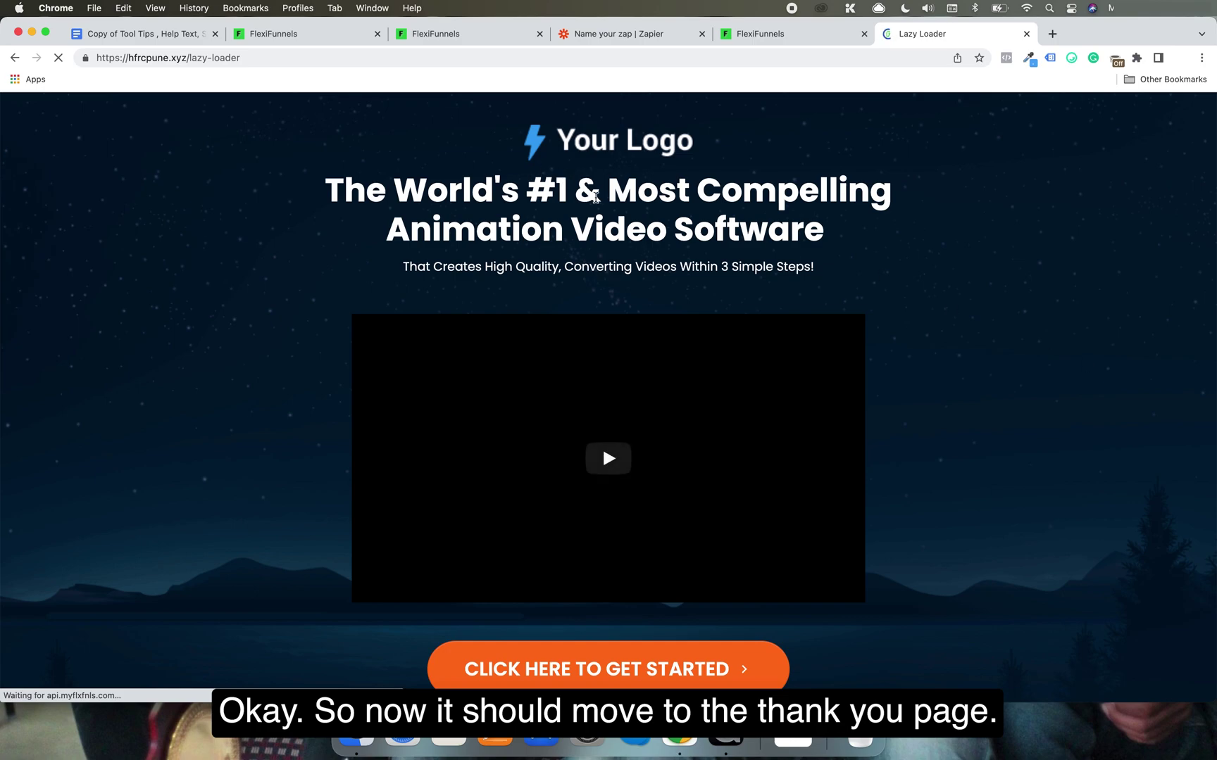
drag(595, 197, 603, 271)
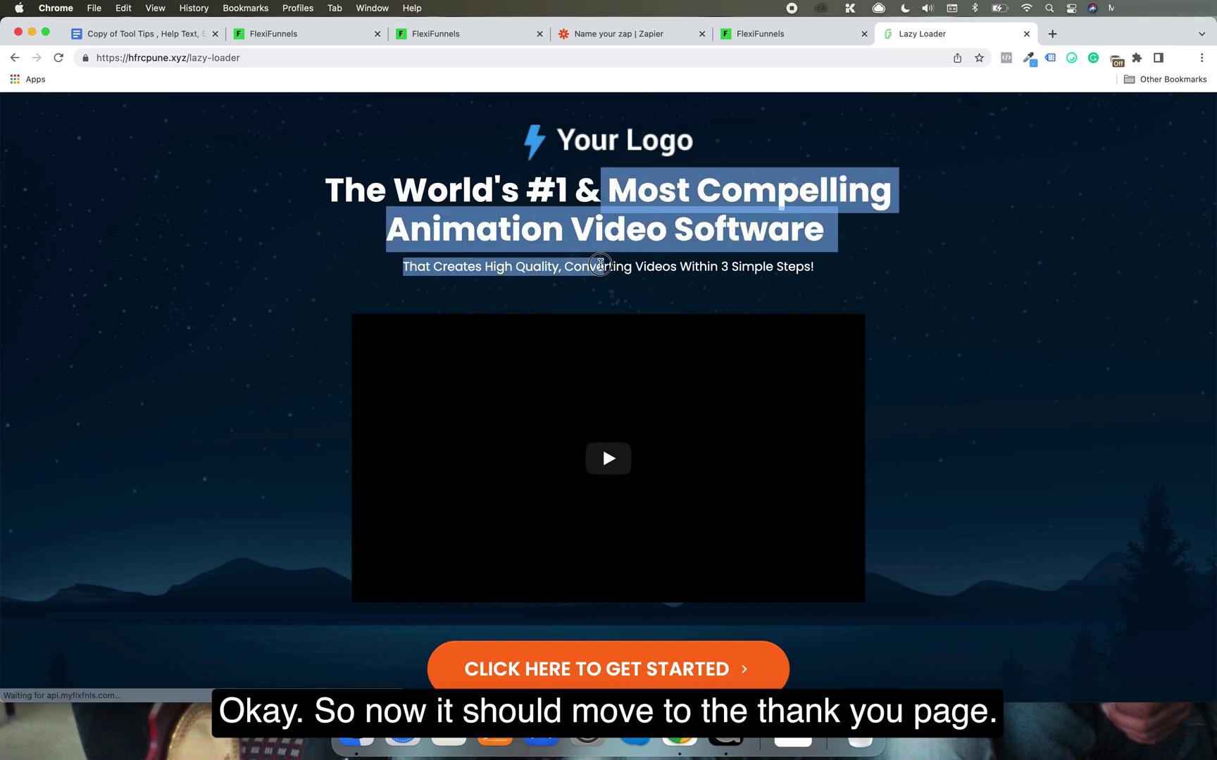
click(647, 218)
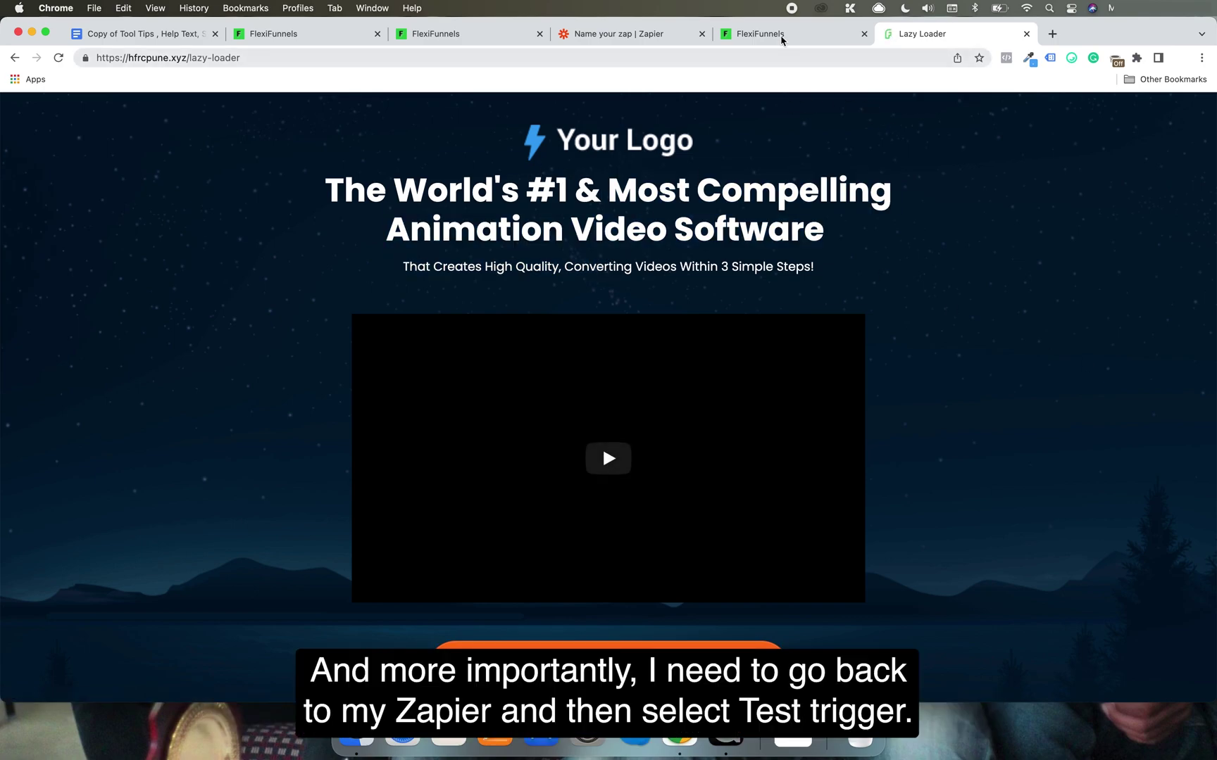
Rerun the Catch Hook test and inspect Request A's phone, first_name and email values
click(638, 39)
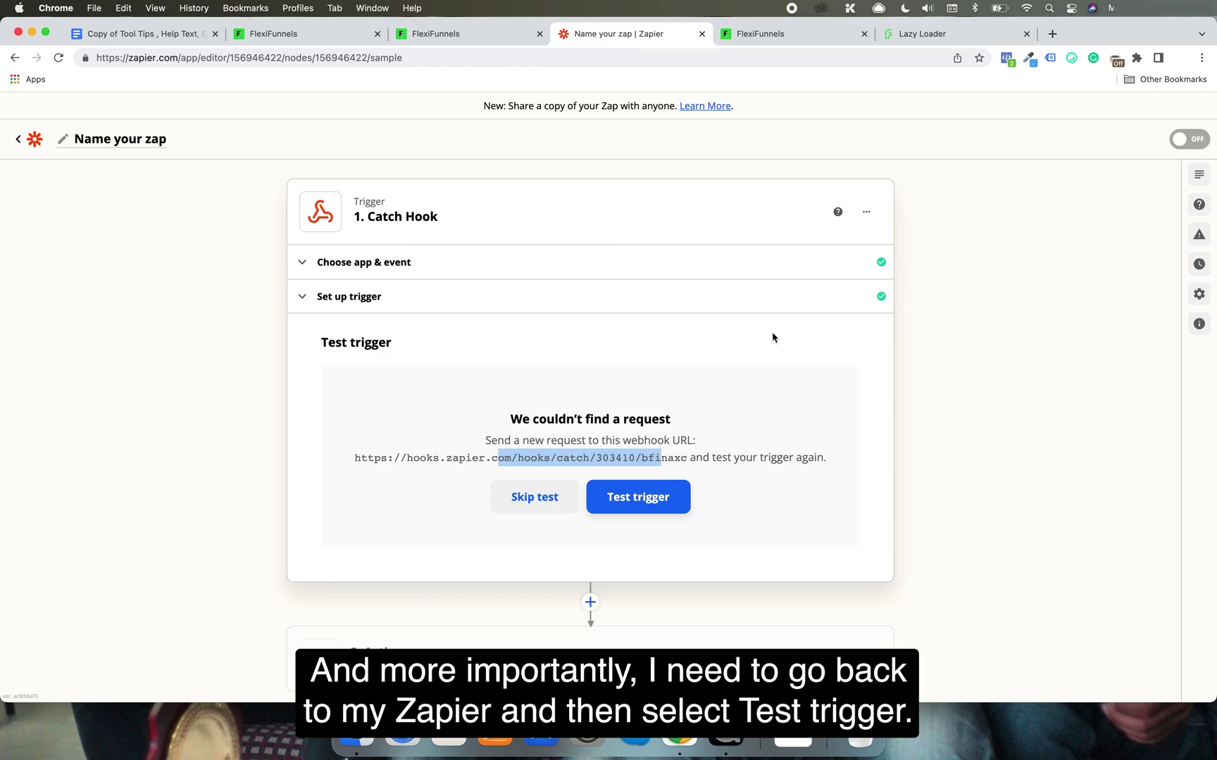
click(620, 495)
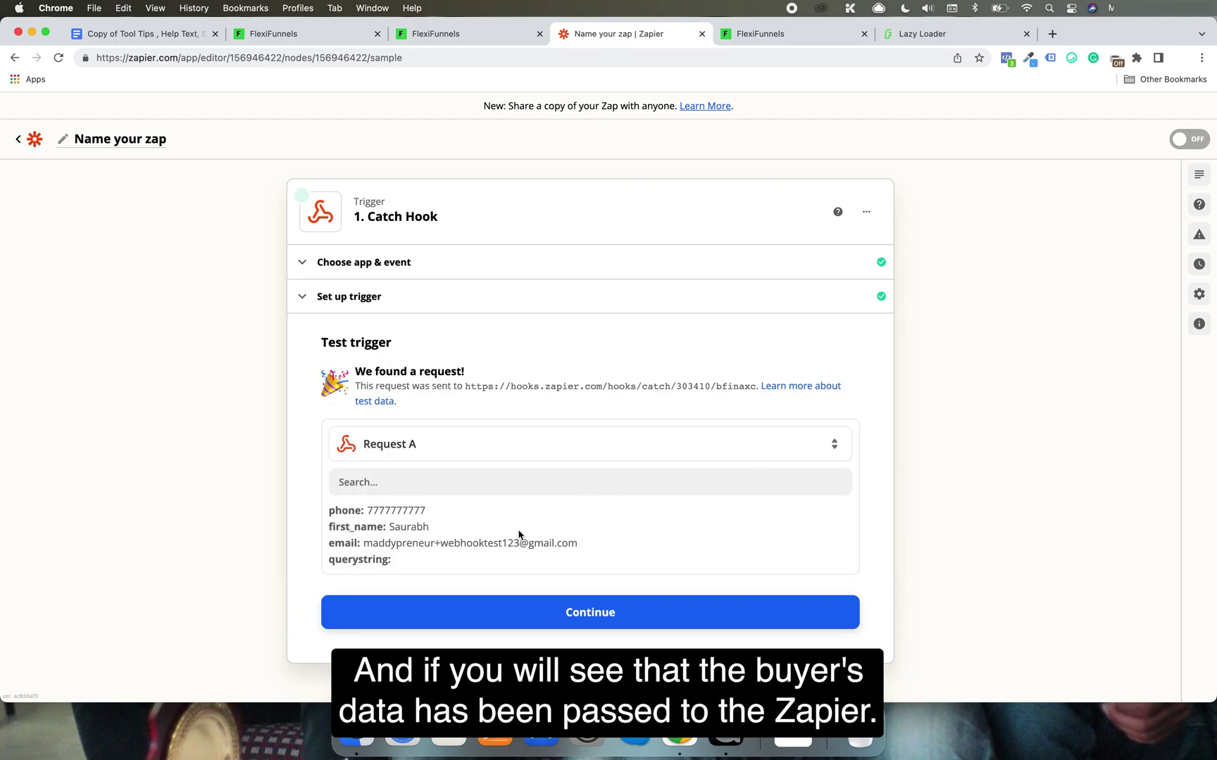
drag(417, 550, 497, 545)
click(498, 544)
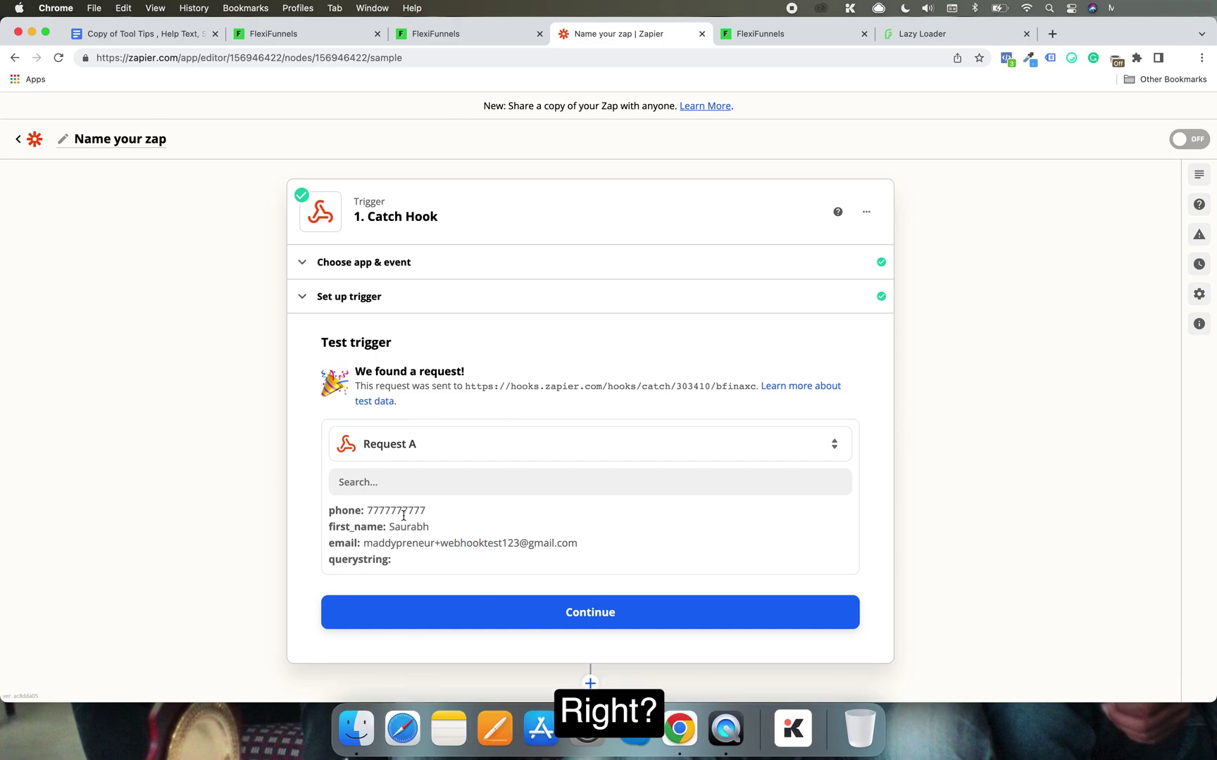
drag(384, 511, 525, 543)
click(528, 544)
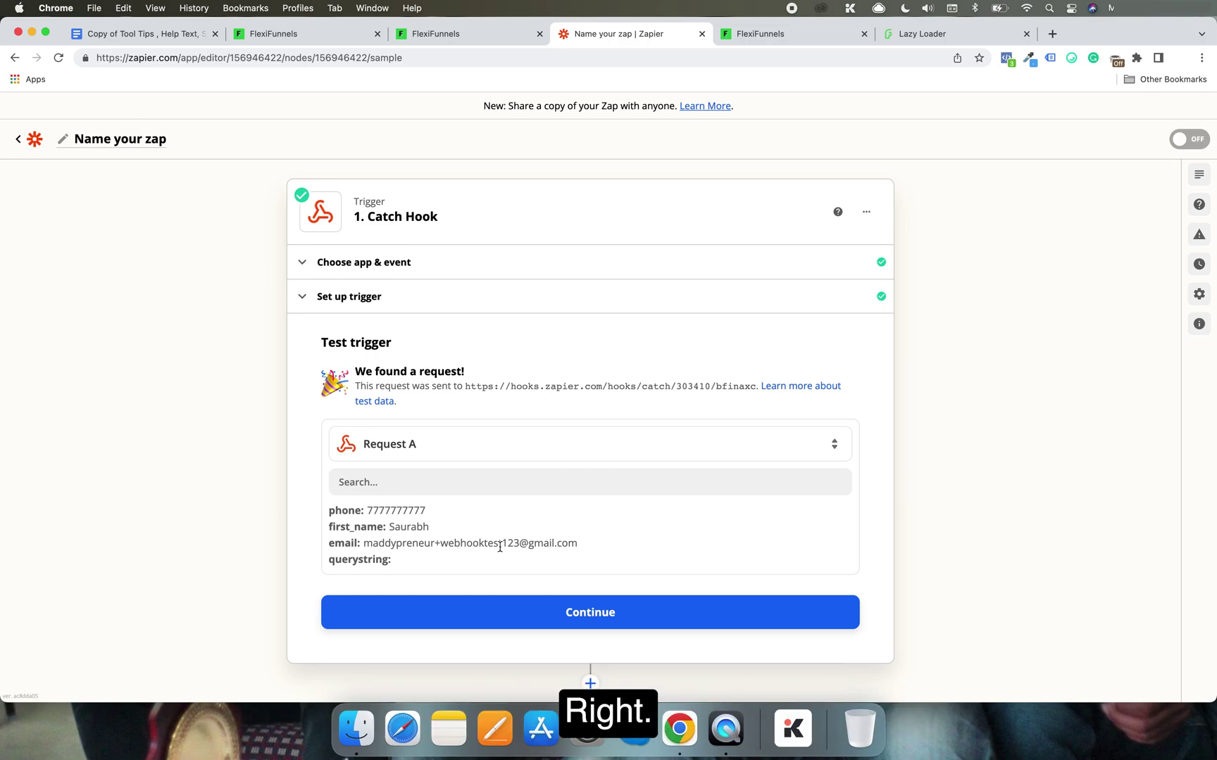
drag(500, 543, 395, 543)
click(396, 543)
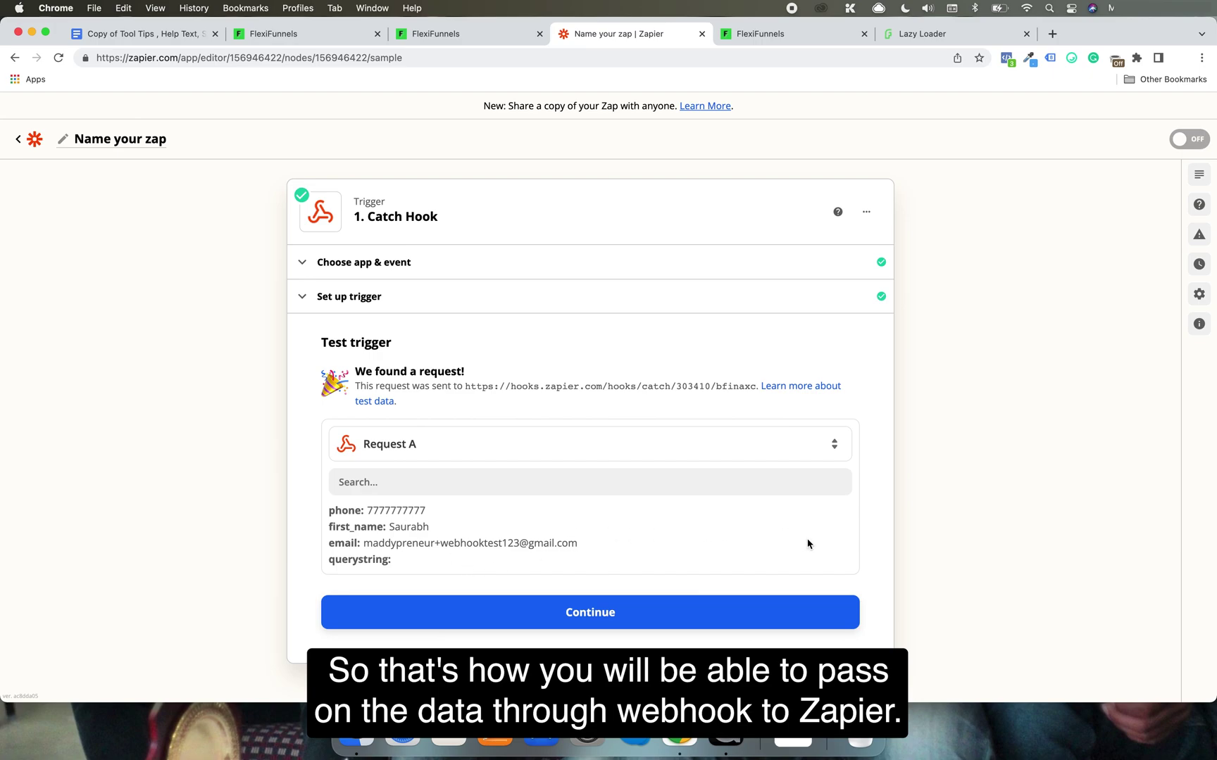
scroll(867, 516, down, 3)
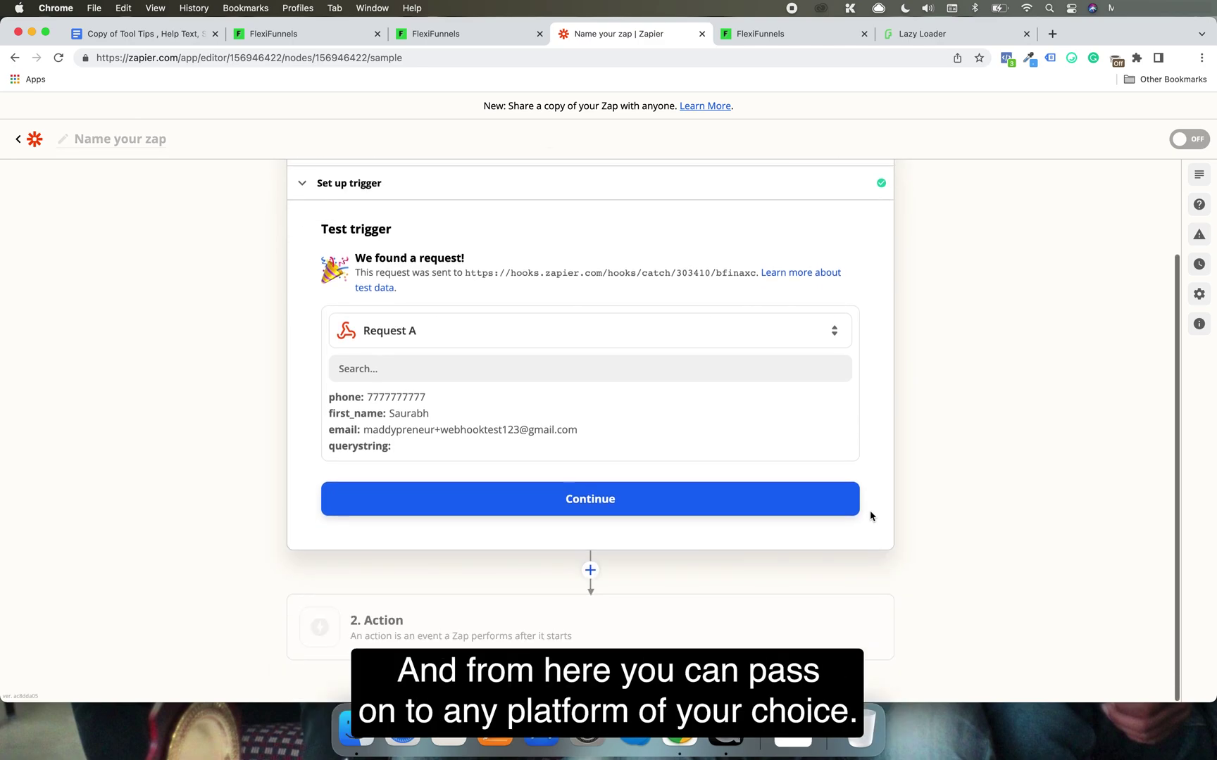
Add an action step after the trigger and browse the offered apps and tools
click(589, 574)
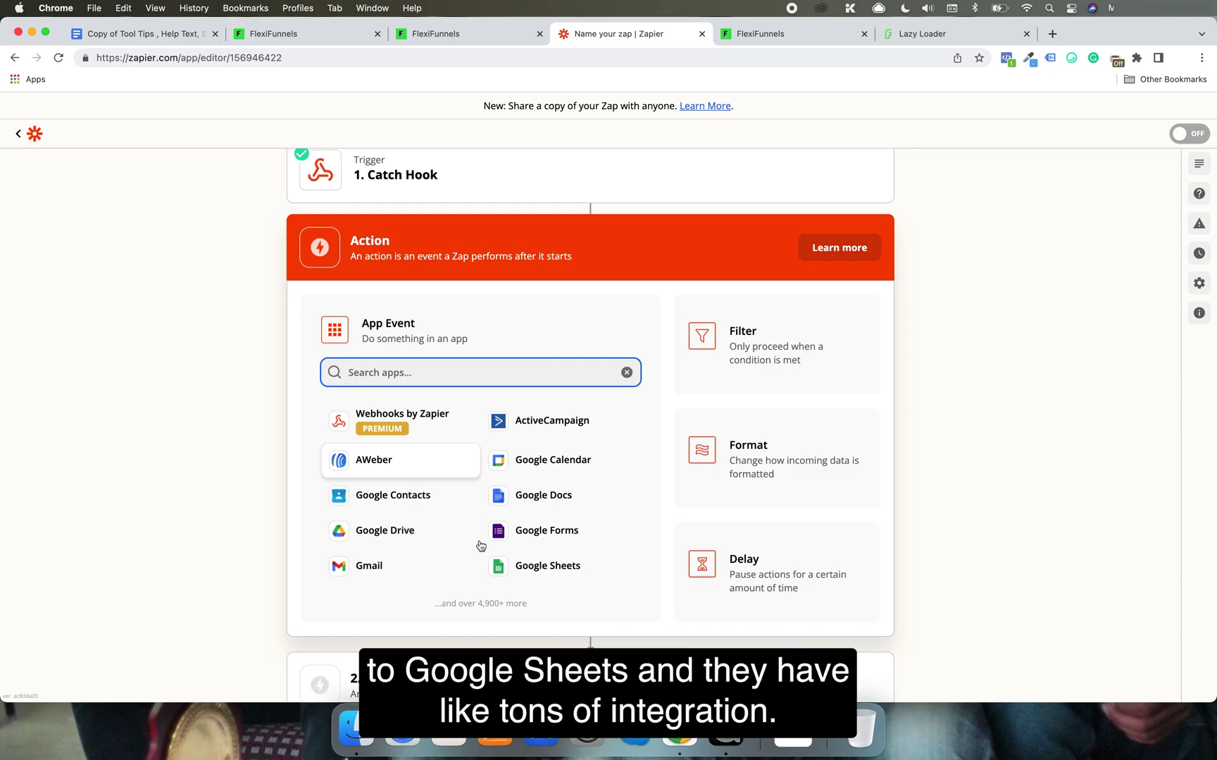
drag(473, 605, 506, 605)
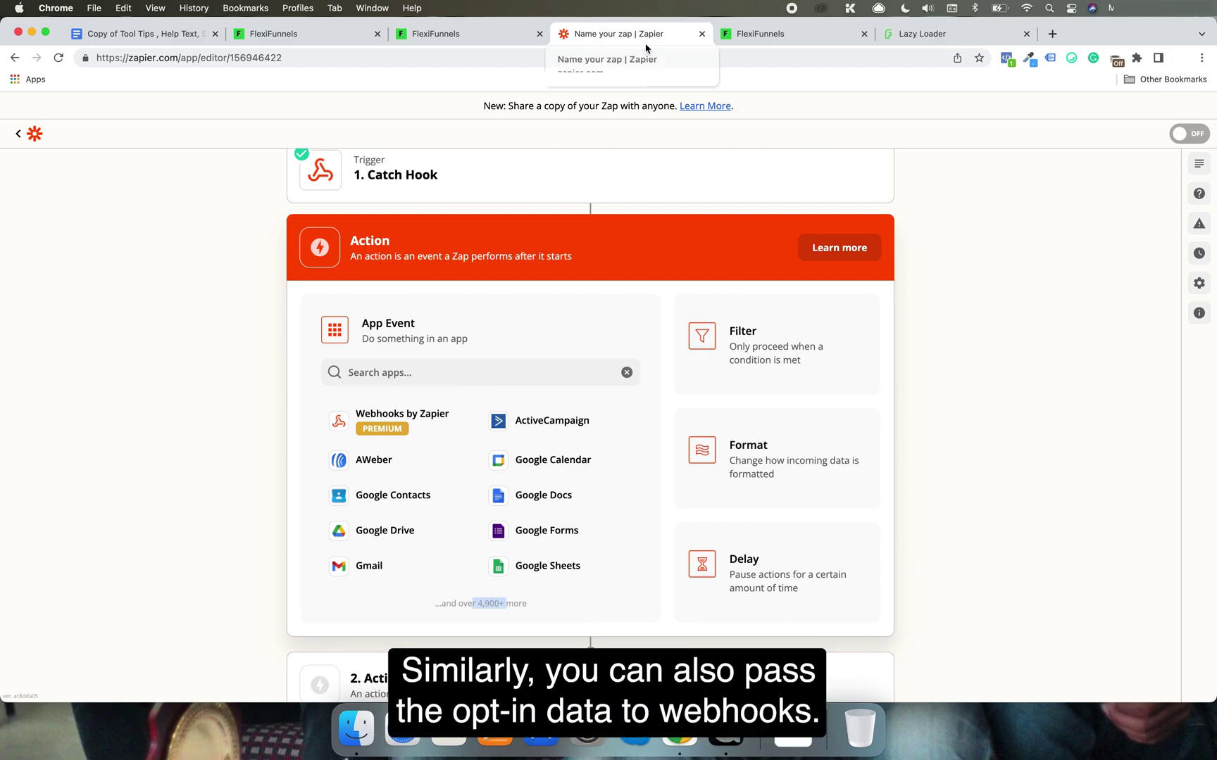
scroll(564, 218, up, 2)
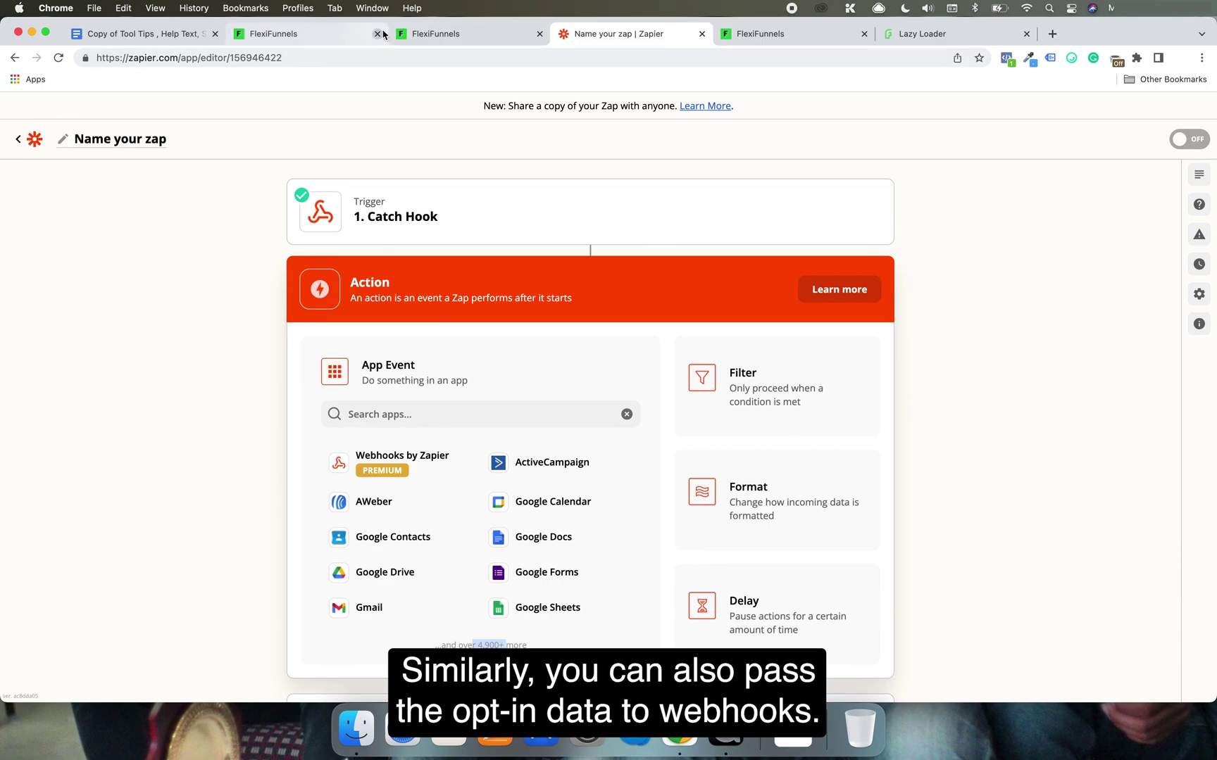
click(307, 36)
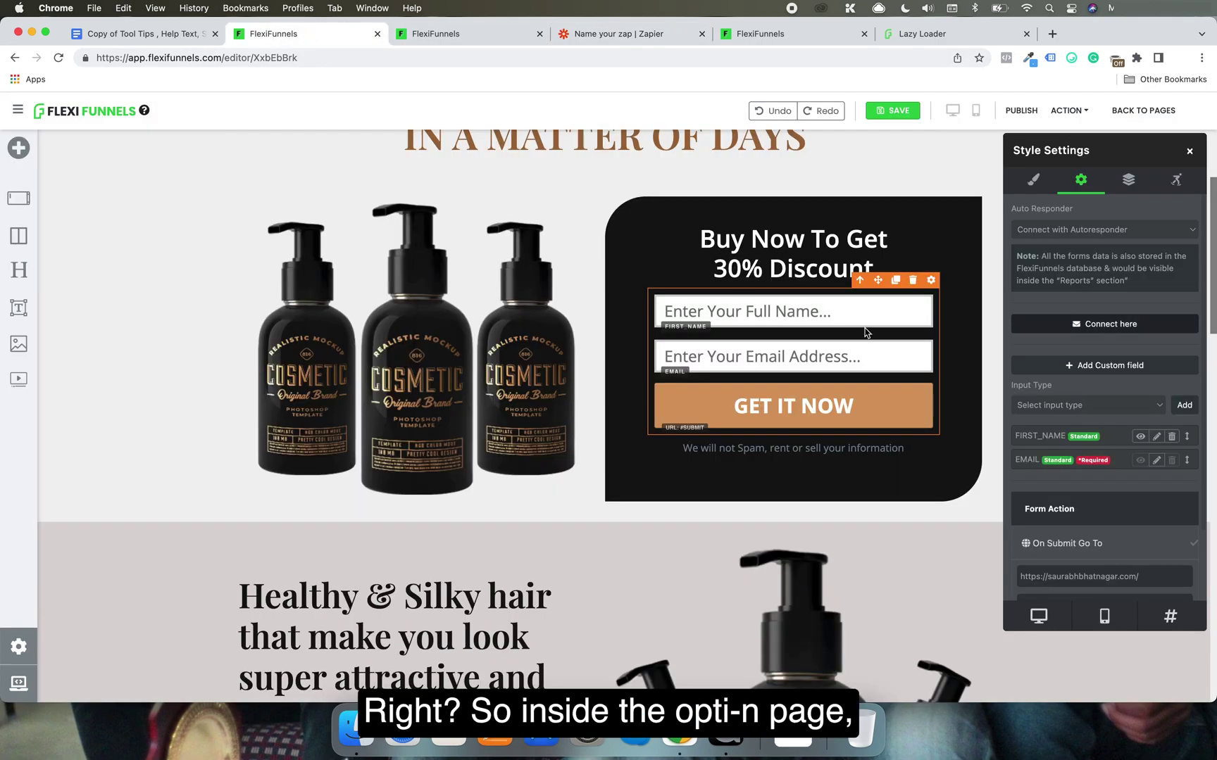
Open the opt-in form's settings and its Integrations window of autoresponder connections
scroll(698, 224, up, 3)
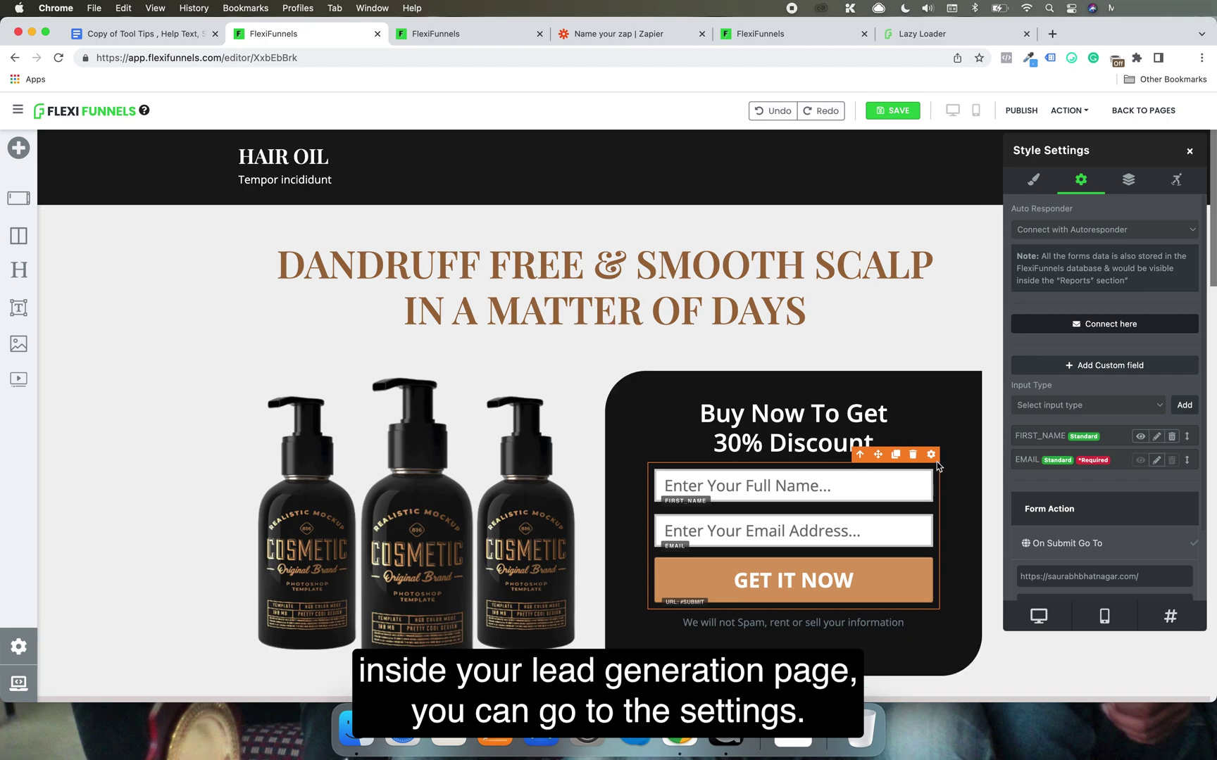
click(1189, 150)
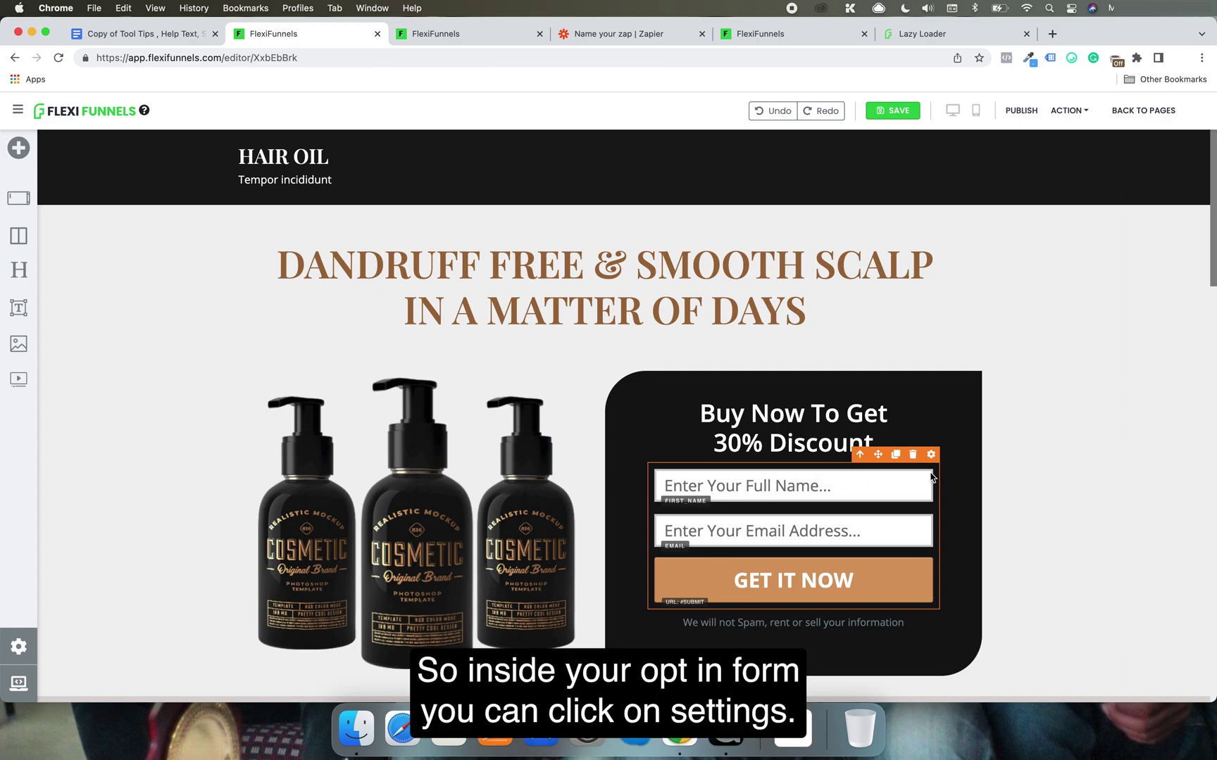
click(930, 456)
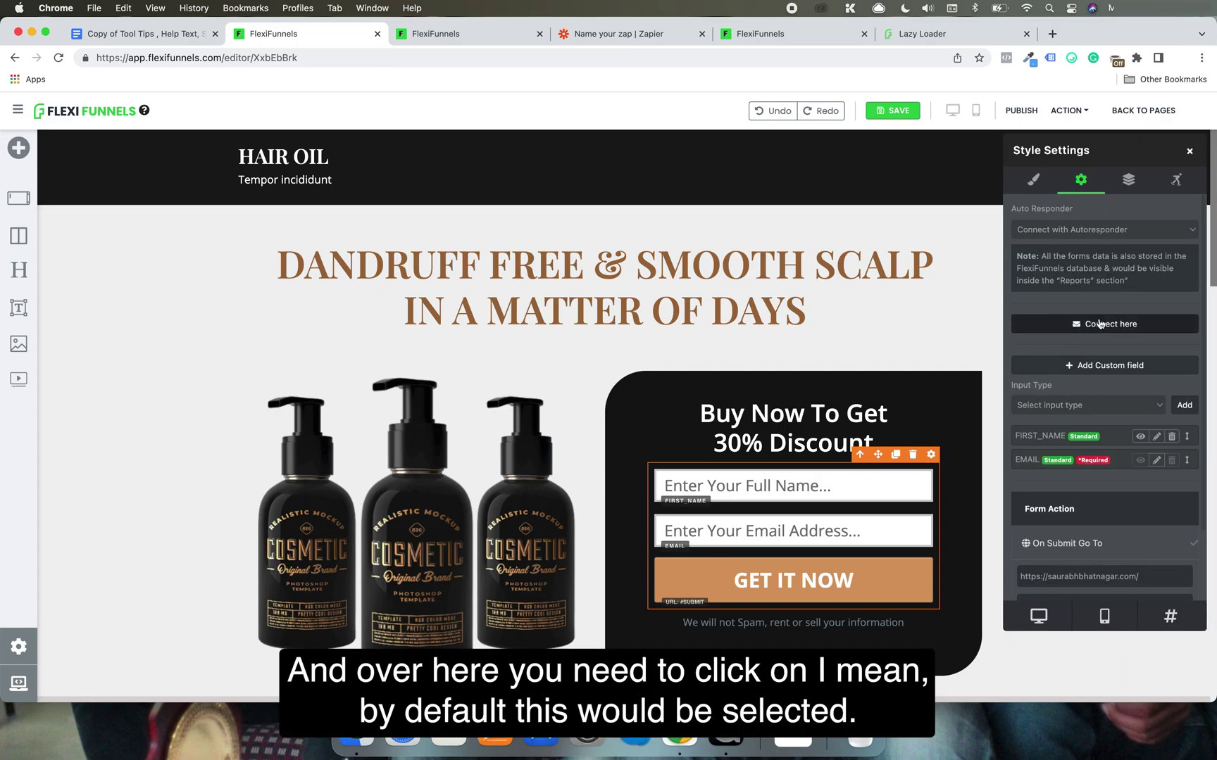
click(1037, 185)
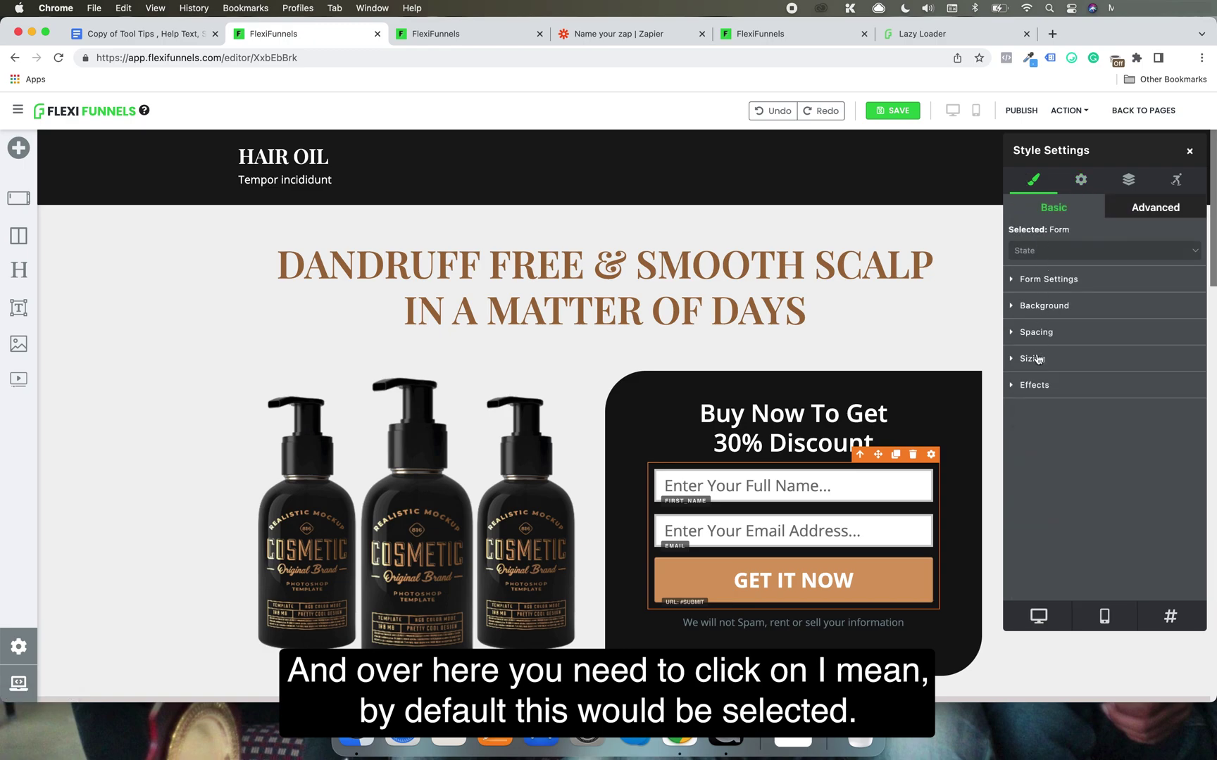
click(1079, 182)
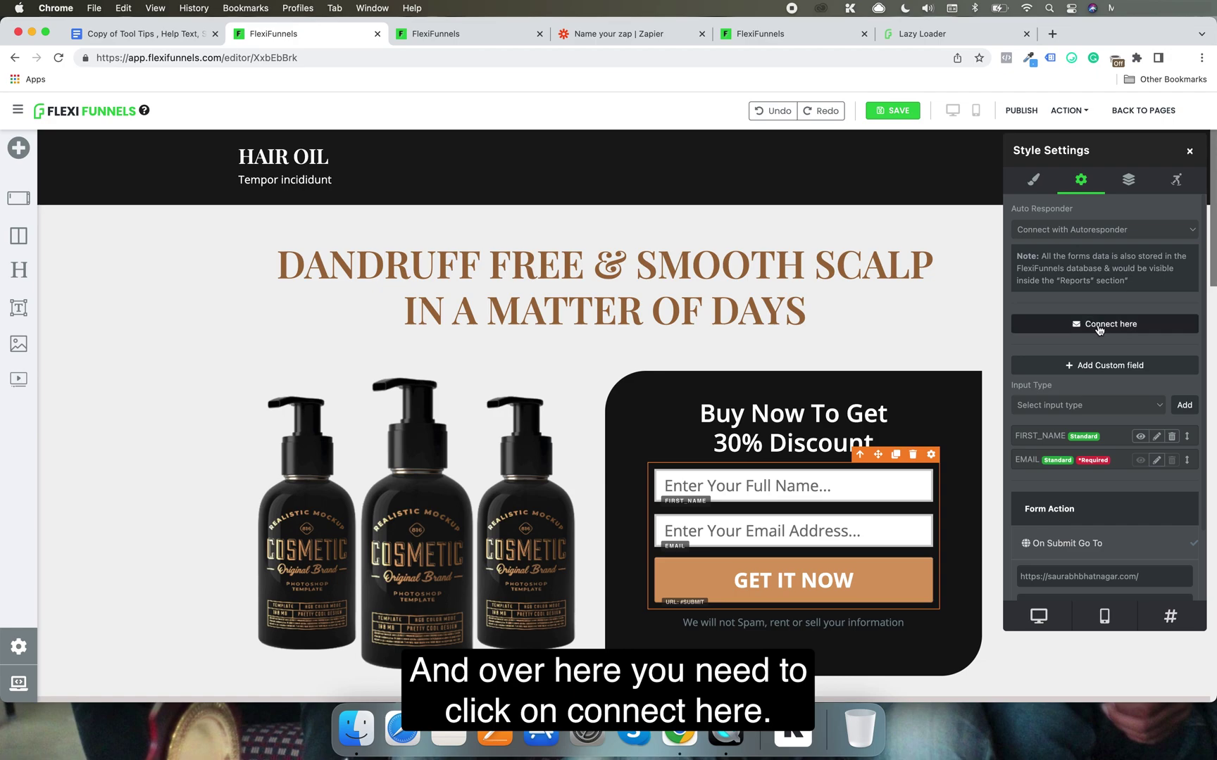
click(1099, 326)
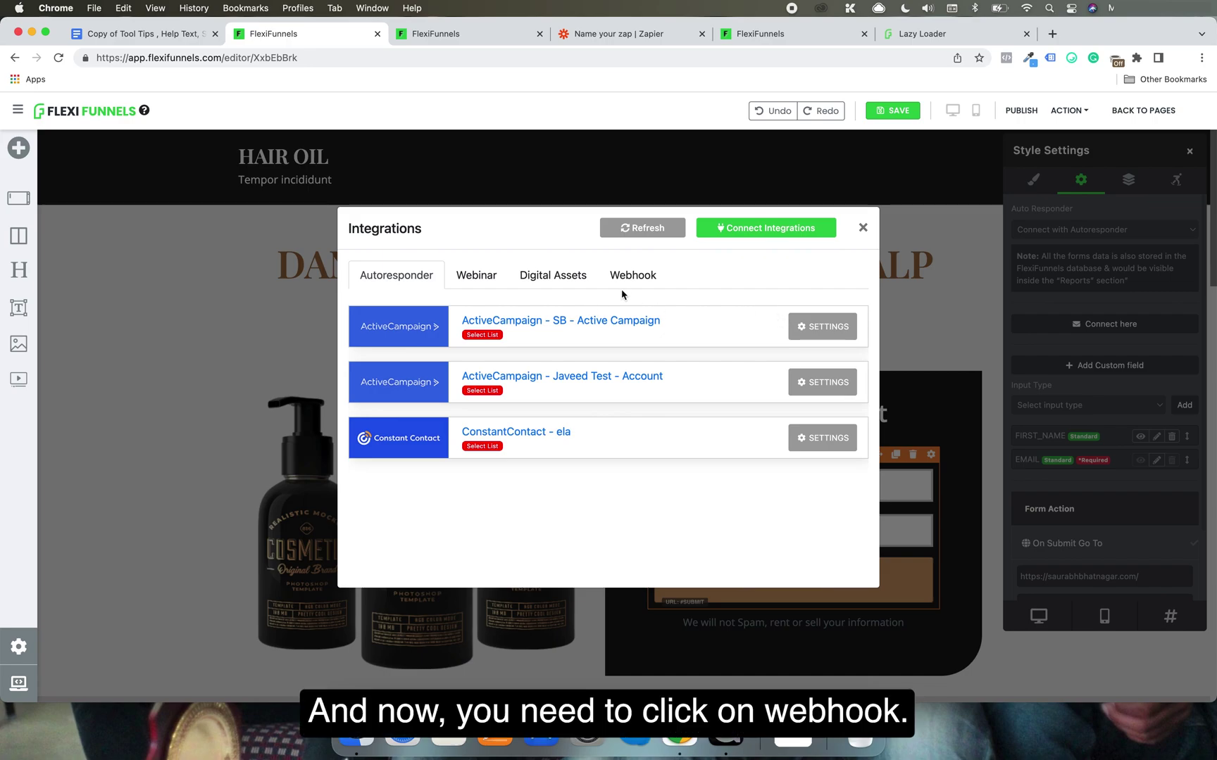
View the Webhook tab's empty Name and URL fields, then close the Integrations window
click(635, 286)
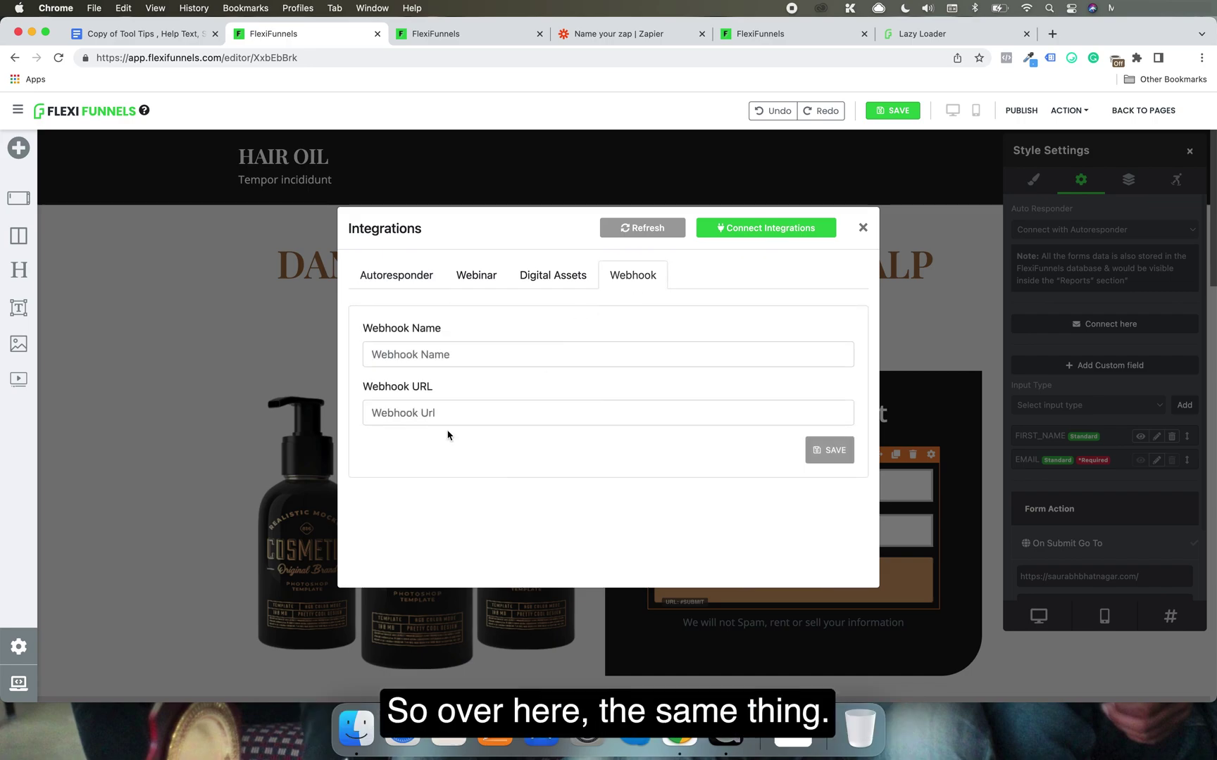
click(444, 356)
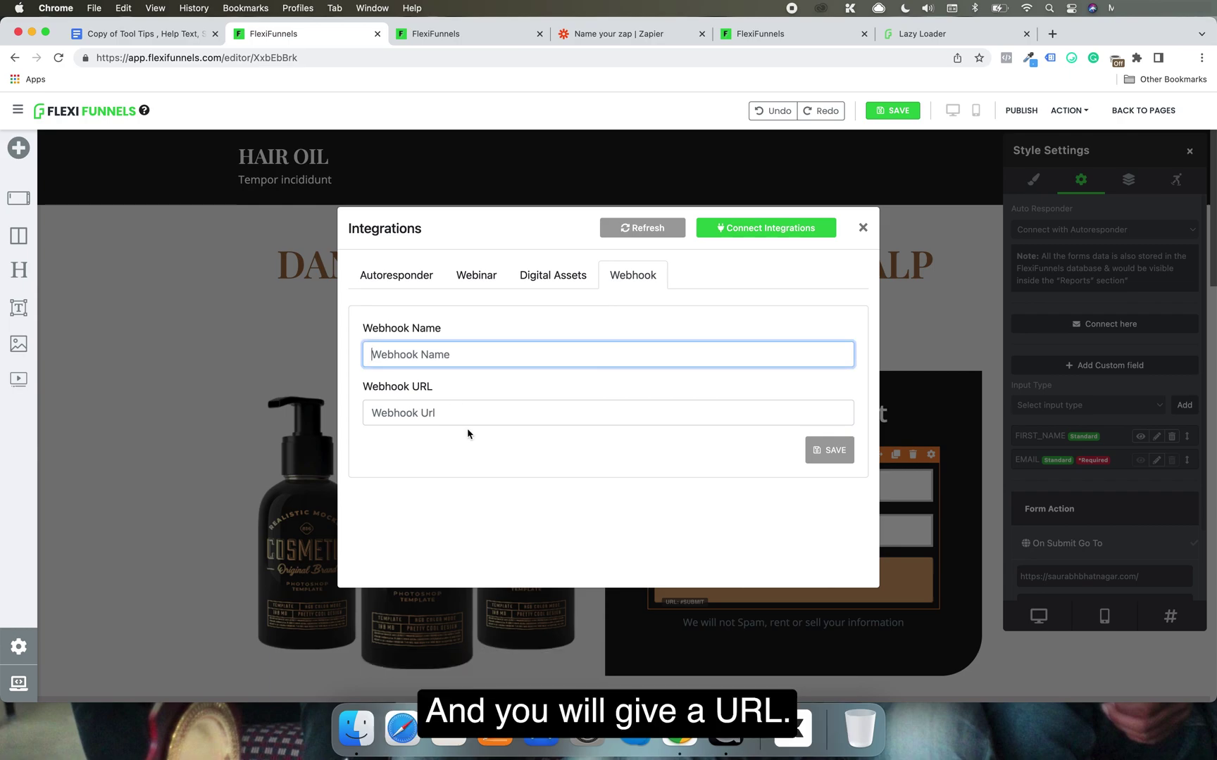
click(443, 416)
click(711, 492)
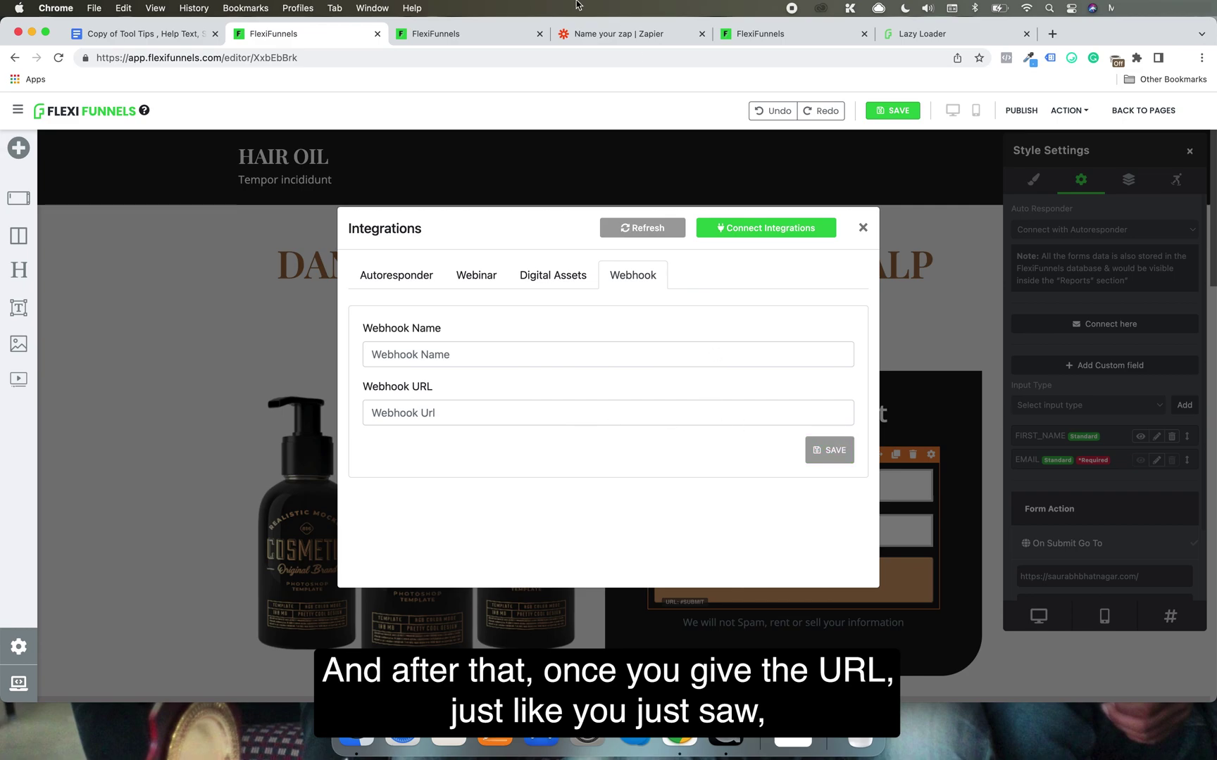
click(862, 227)
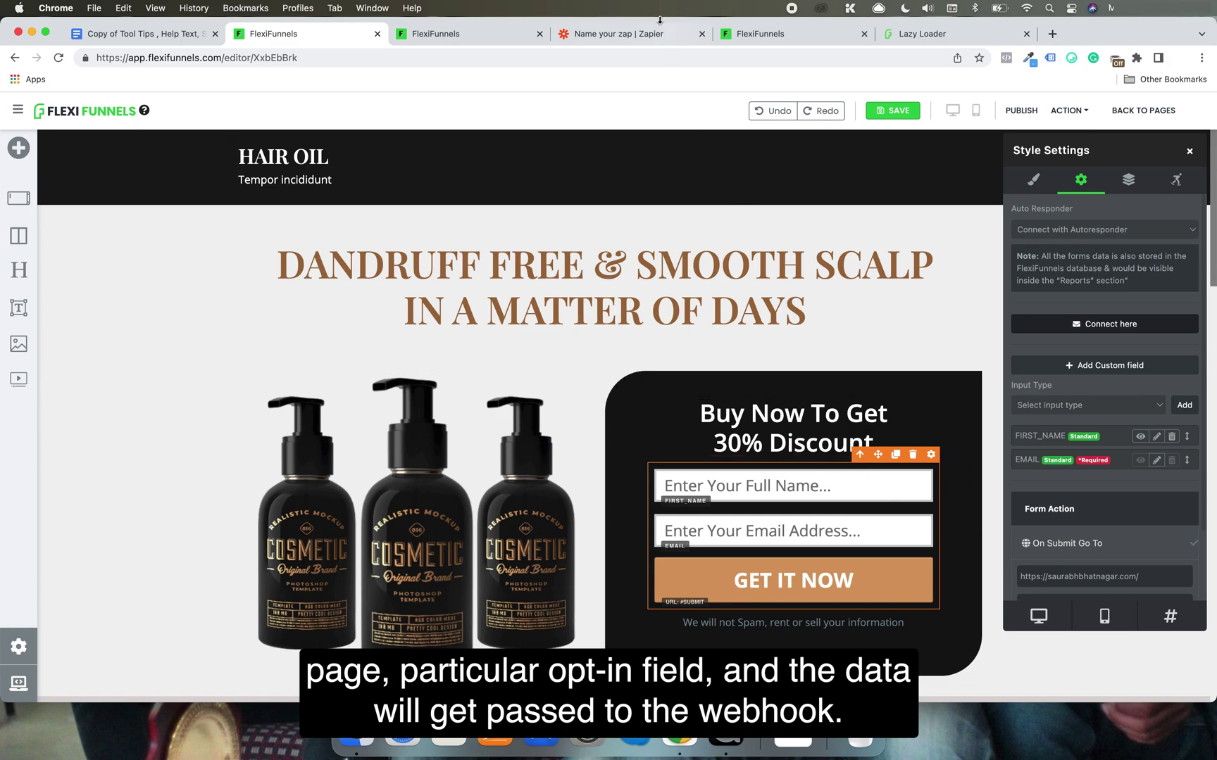
click(634, 35)
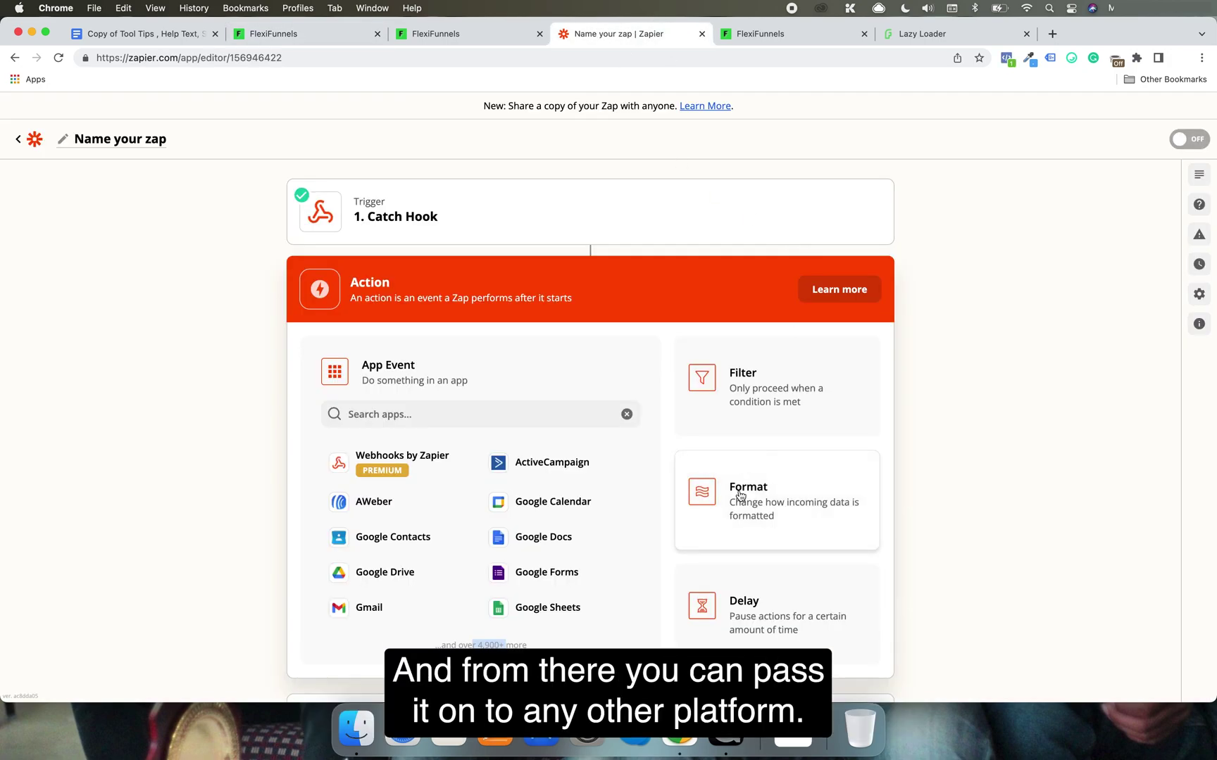
scroll(740, 493, down, 3)
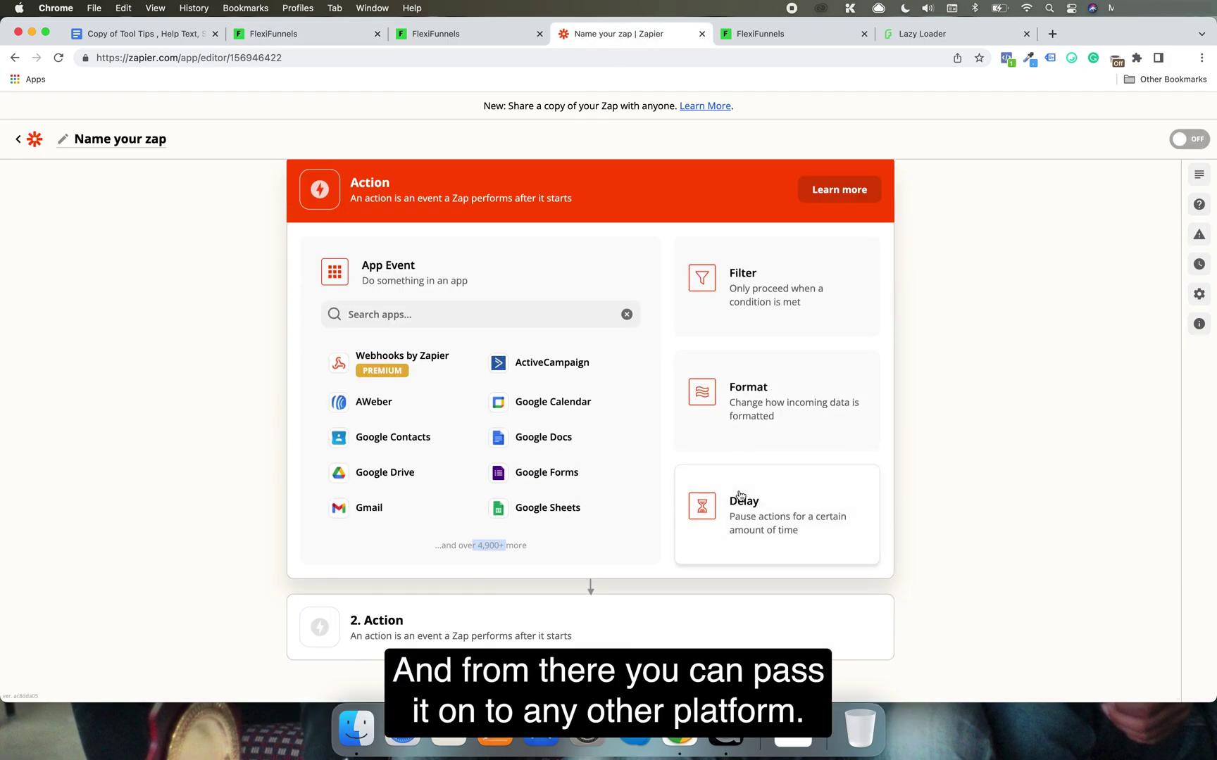